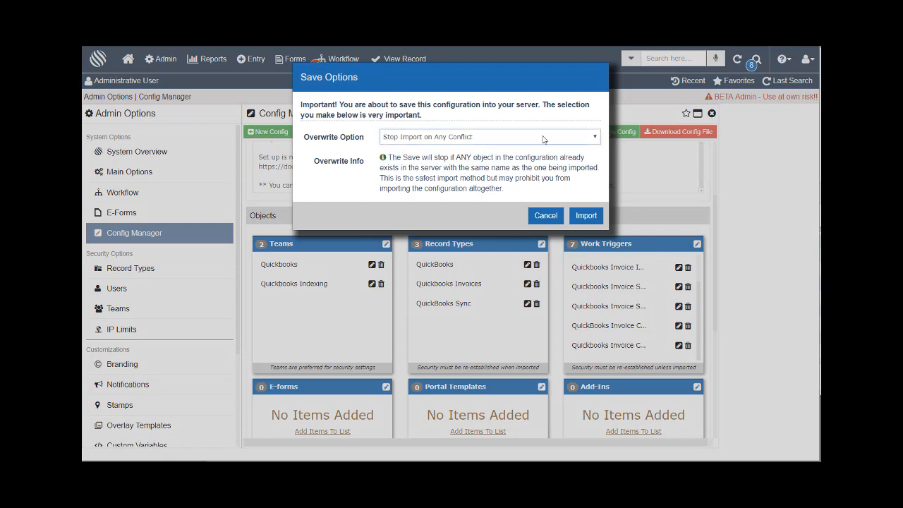
Import the QuickBooks configuration (2 teams, 3 record types, 7 work triggers), stopping on any conflict.
{"action": "left_click", "coordinate": [584, 220]}
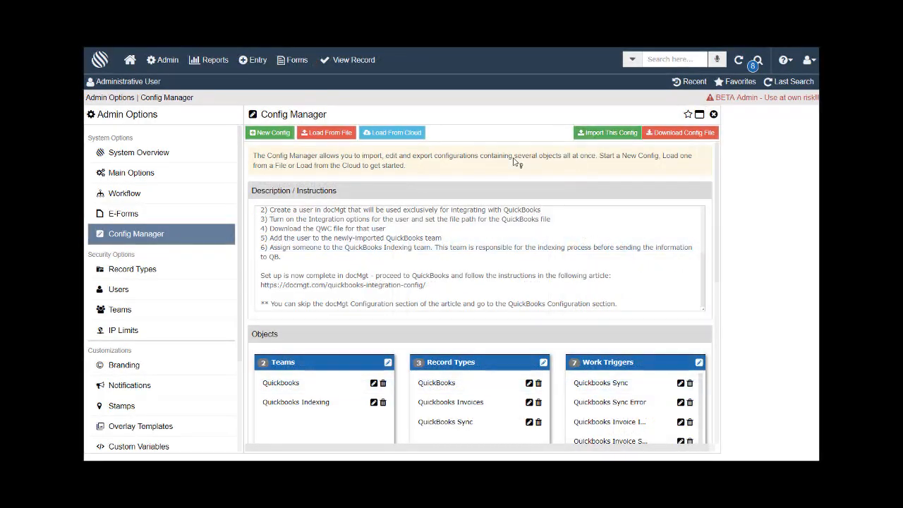
Add a new user and enter its user name and confirmed password.
{"action": "left_click", "coordinate": [142, 289]}
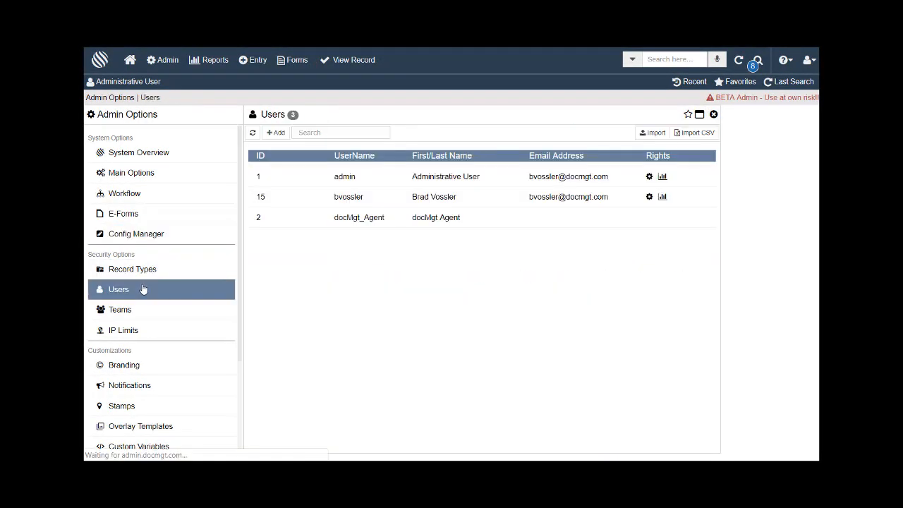
{"action": "left_click", "coordinate": [277, 133]}
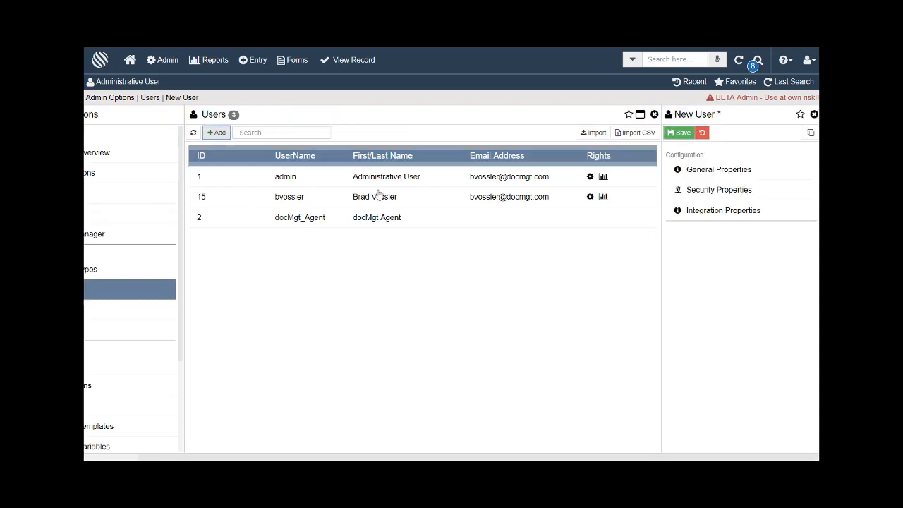
{"action": "left_click", "coordinate": [715, 173]}
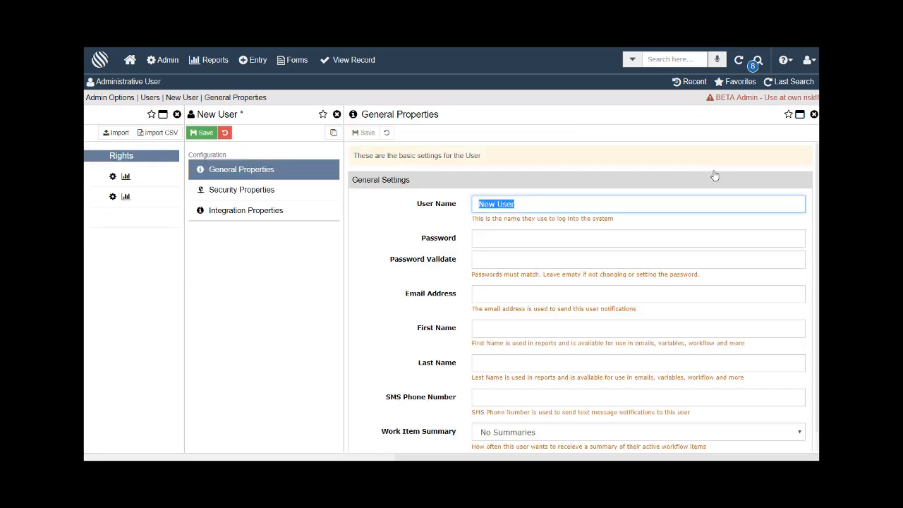
{"action": "type", "text": "QuickBooks"}
{"action": "key", "text": "Tab"}
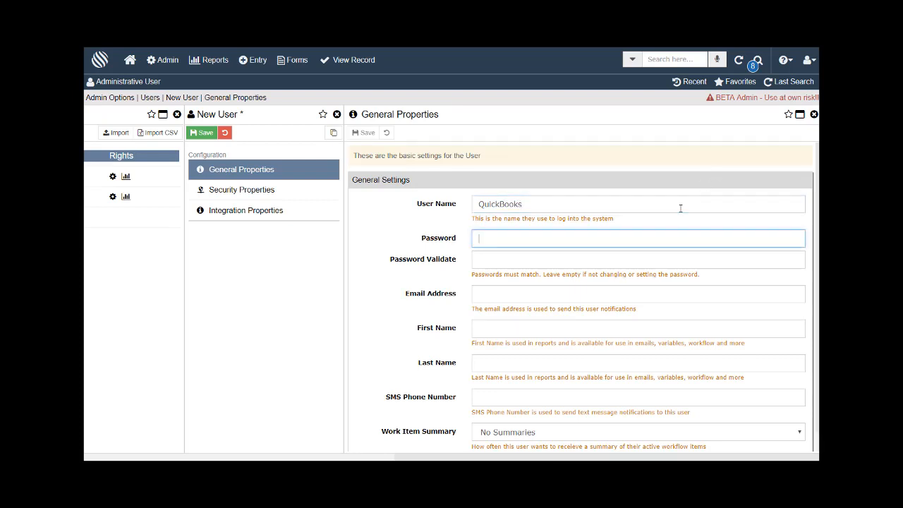
{"action": "type", "text": "••••"}
{"action": "key", "text": "Tab"}
{"action": "type", "text": "••"}
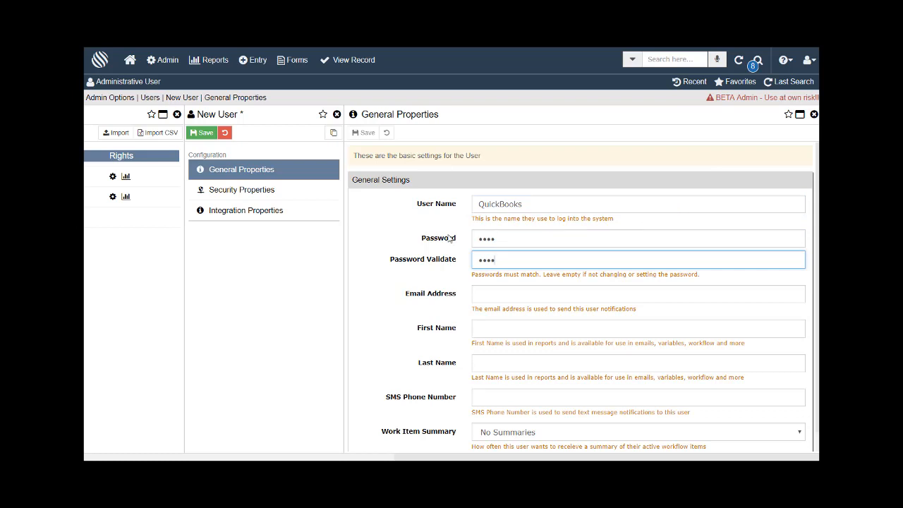
Put the new user on the Quickbooks team.
{"action": "left_click", "coordinate": [275, 190]}
{"action": "left_click", "coordinate": [539, 207]}
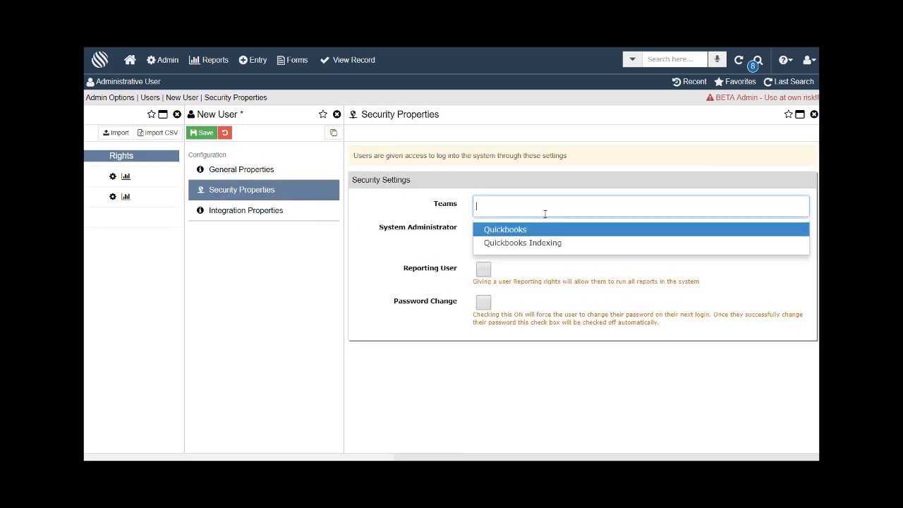
{"action": "left_click", "coordinate": [541, 234]}
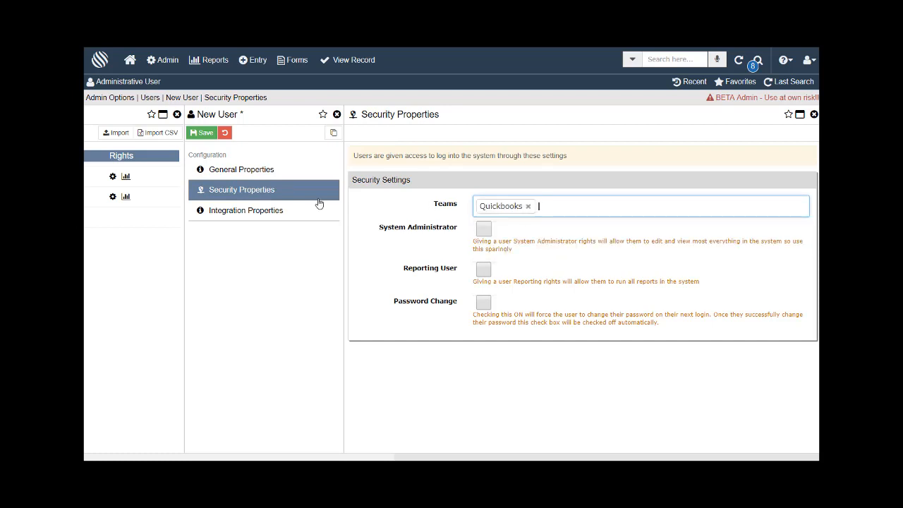
Paste the sample company file path into integration settings, save, and download the QWC file.
{"action": "left_click", "coordinate": [265, 215]}
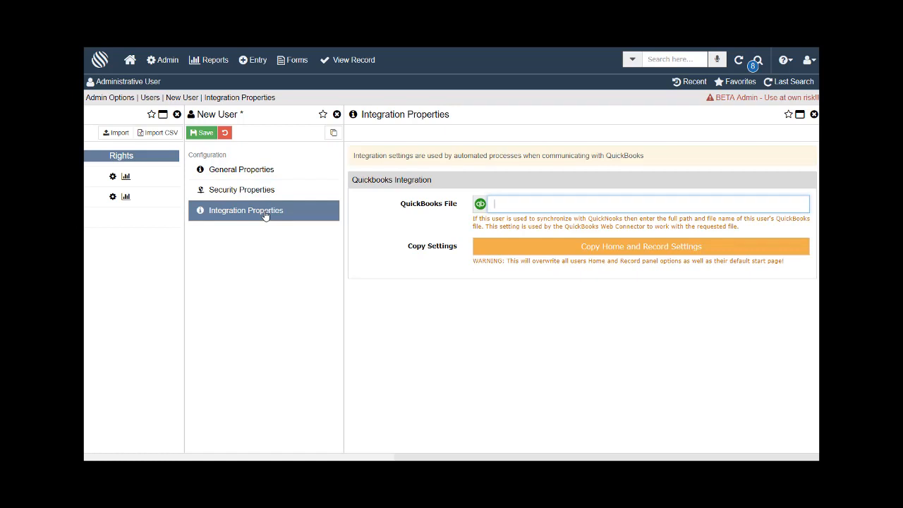
{"action": "right_click", "coordinate": [510, 206]}
{"action": "left_click", "coordinate": [528, 298]}
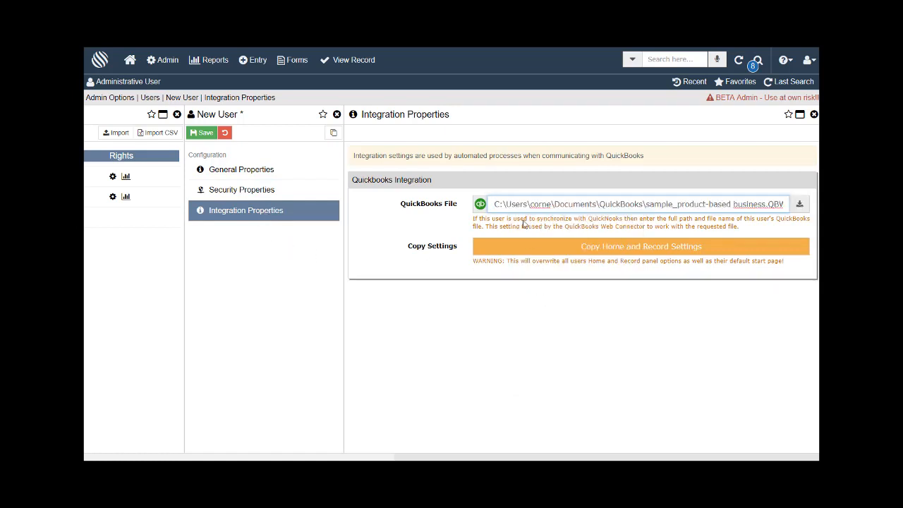
{"action": "left_click_drag", "start_coordinate": [663, 206], "coordinate": [779, 211]}
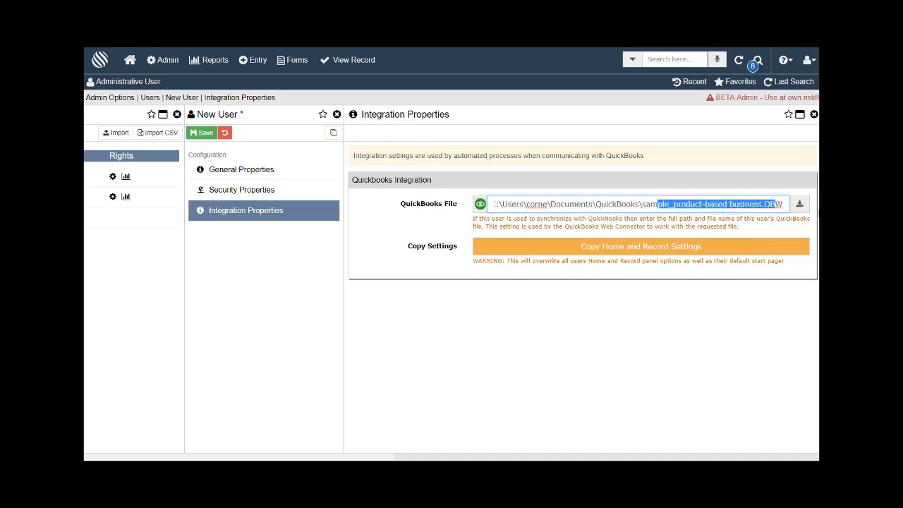
{"action": "left_click", "coordinate": [605, 219]}
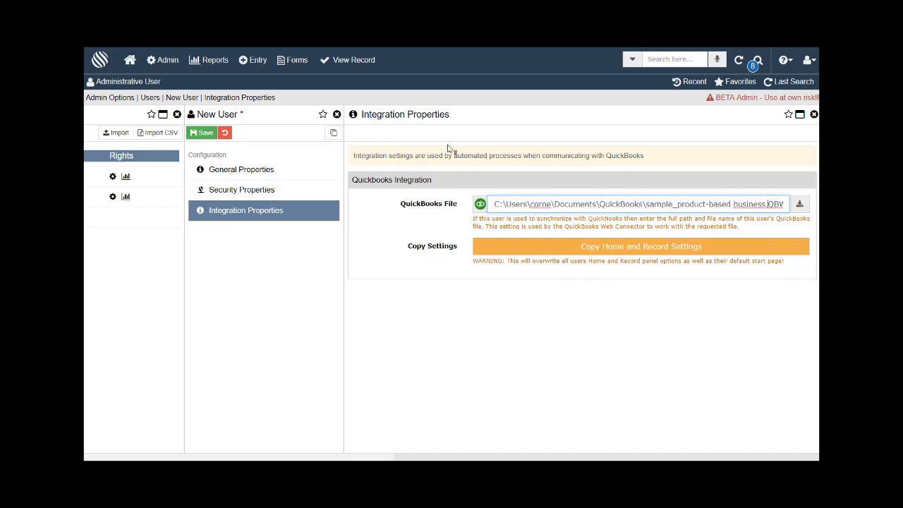
{"action": "left_click", "coordinate": [205, 134]}
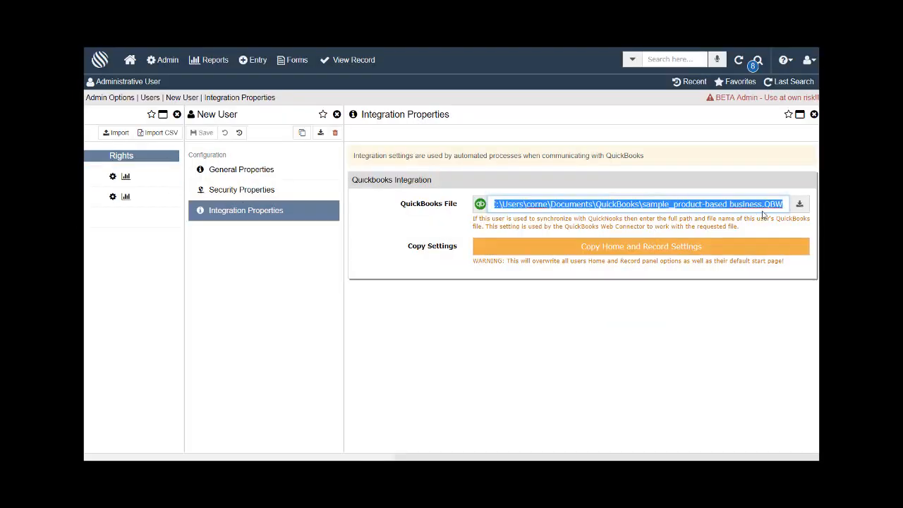
{"action": "left_click", "coordinate": [799, 205]}
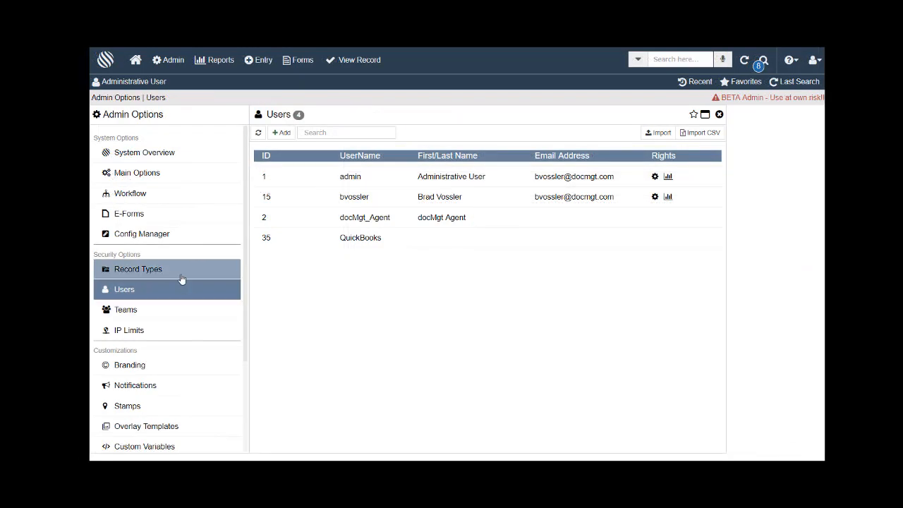
Add the admin user to the Quickbooks Indexing team in Security Properties and save.
{"action": "left_click", "coordinate": [405, 179]}
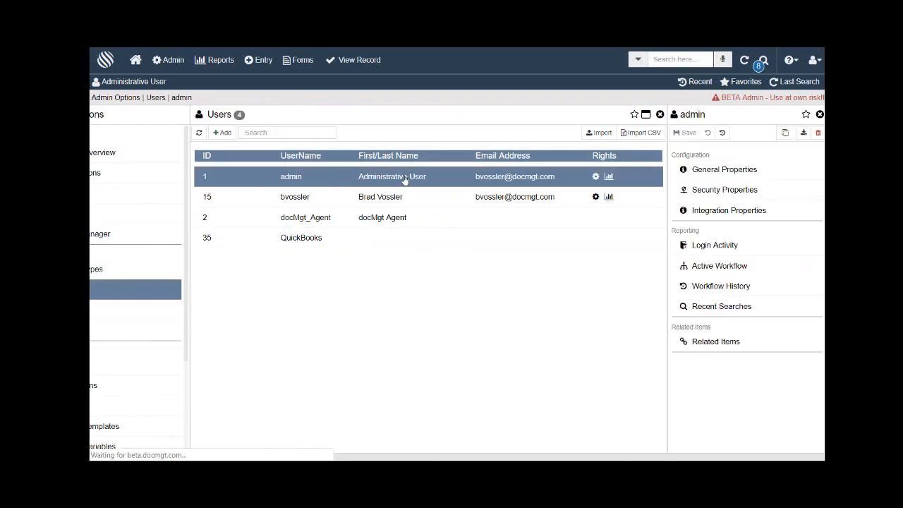
{"action": "left_click", "coordinate": [750, 190]}
{"action": "left_click", "coordinate": [536, 205]}
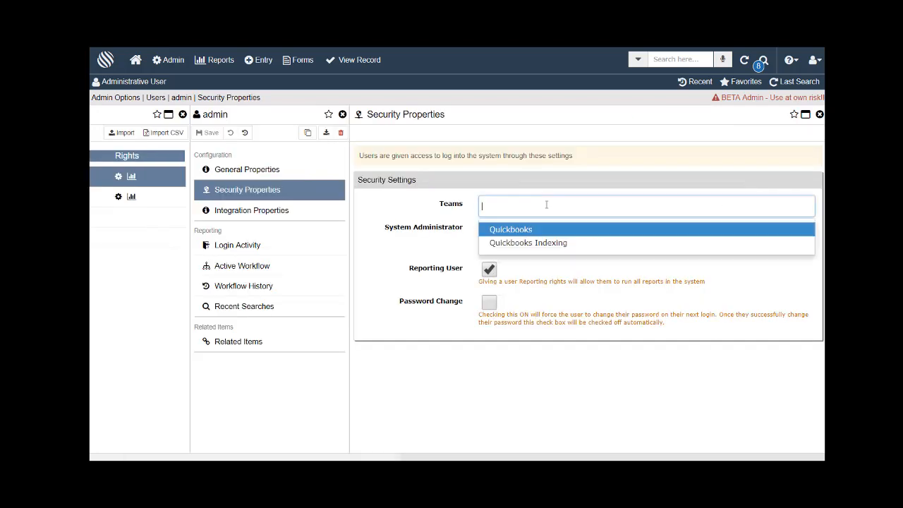
{"action": "left_click", "coordinate": [539, 244]}
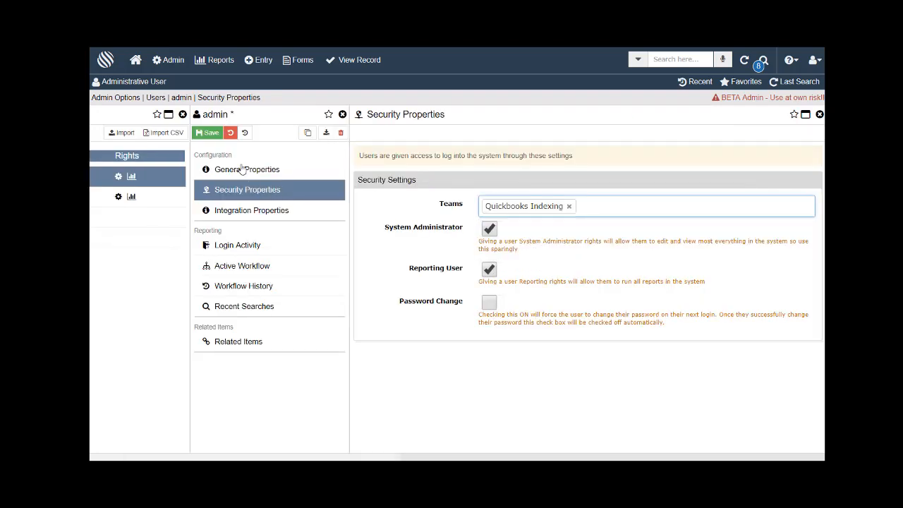
{"action": "left_click", "coordinate": [210, 134]}
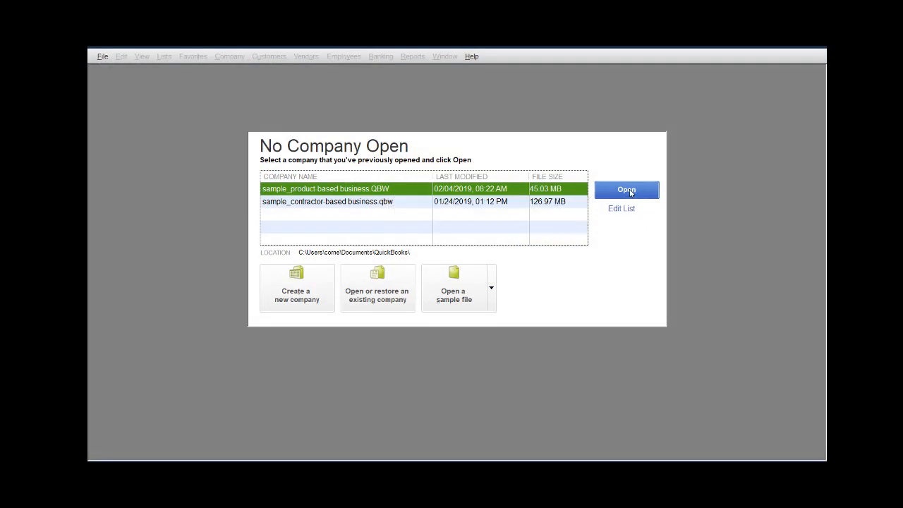
Open the sample product-based company file and go to Set Up Users and Roles.
{"action": "left_click", "coordinate": [629, 191]}
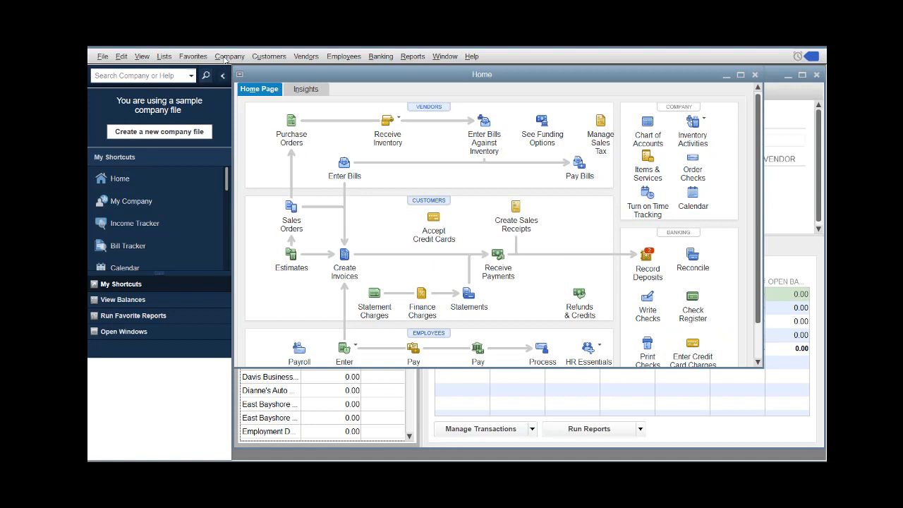
{"action": "left_click", "coordinate": [227, 58]}
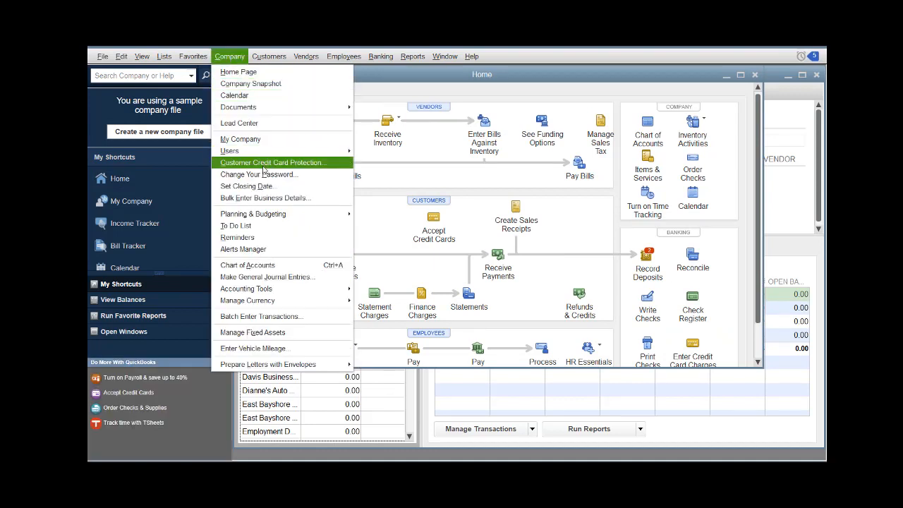
{"action": "mouse_move", "coordinate": [263, 152]}
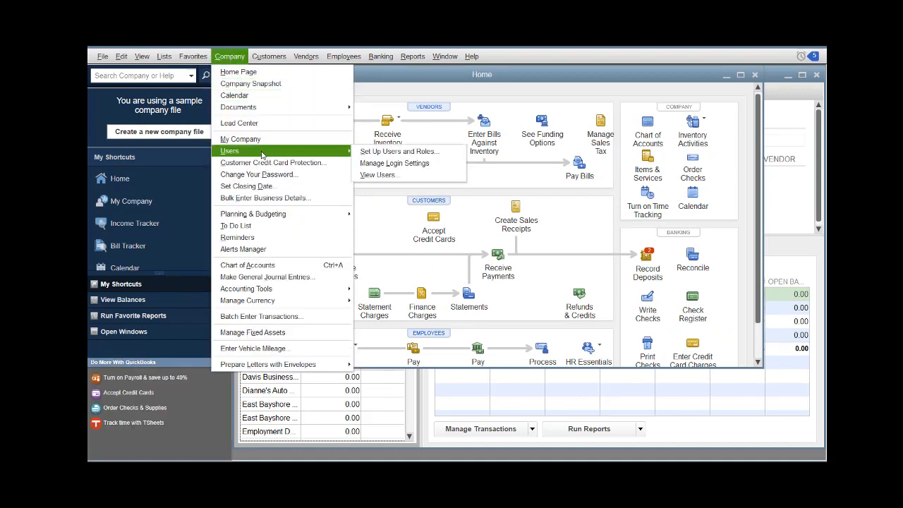
{"action": "left_click", "coordinate": [390, 151]}
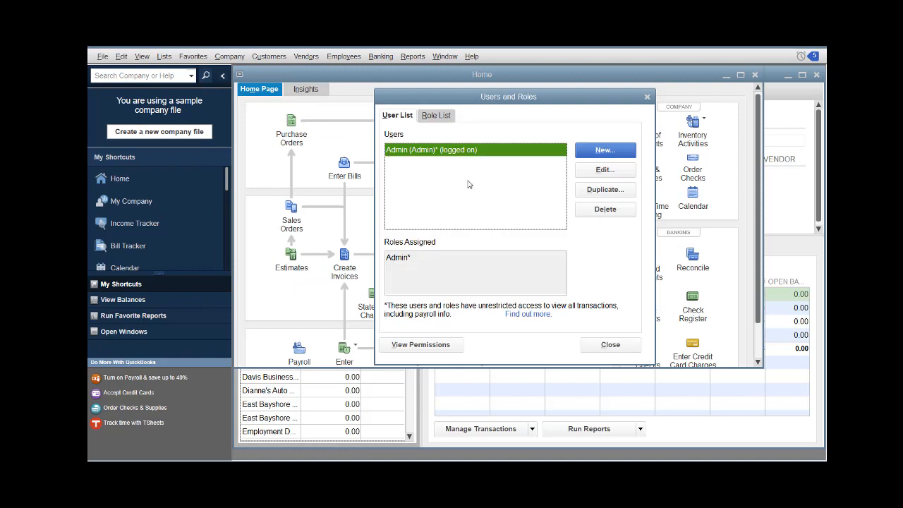
Create the password-protected user docMgt with the Full Access role and close the user list.
{"action": "left_click", "coordinate": [611, 152]}
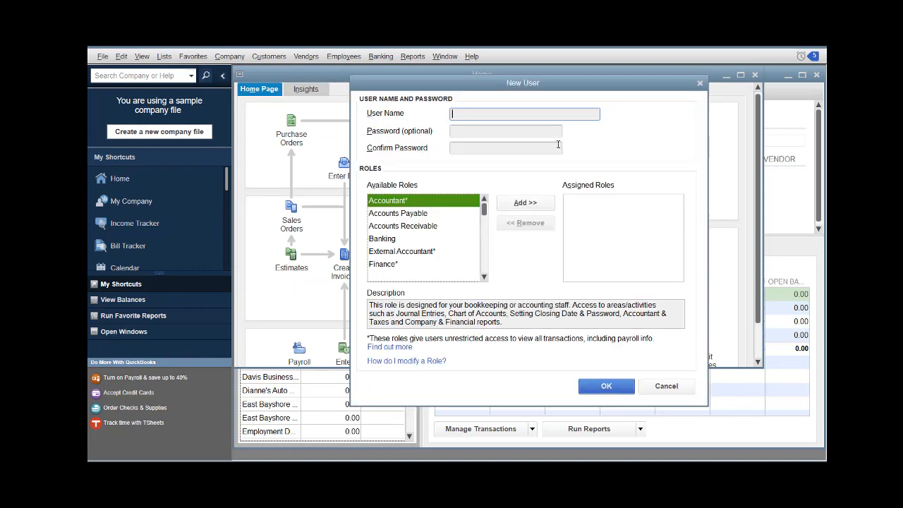
{"action": "key", "text": "Tab"}
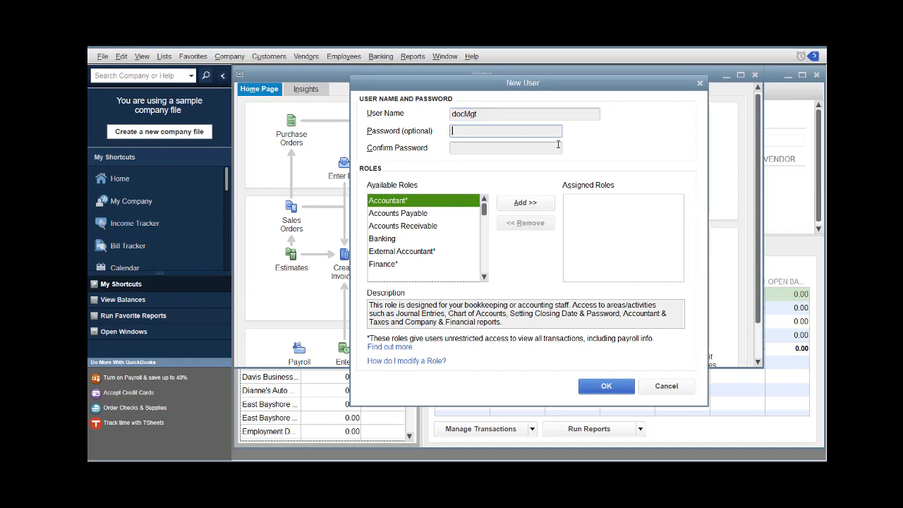
{"action": "key", "text": "Tab"}
{"action": "type", "text": "d"}
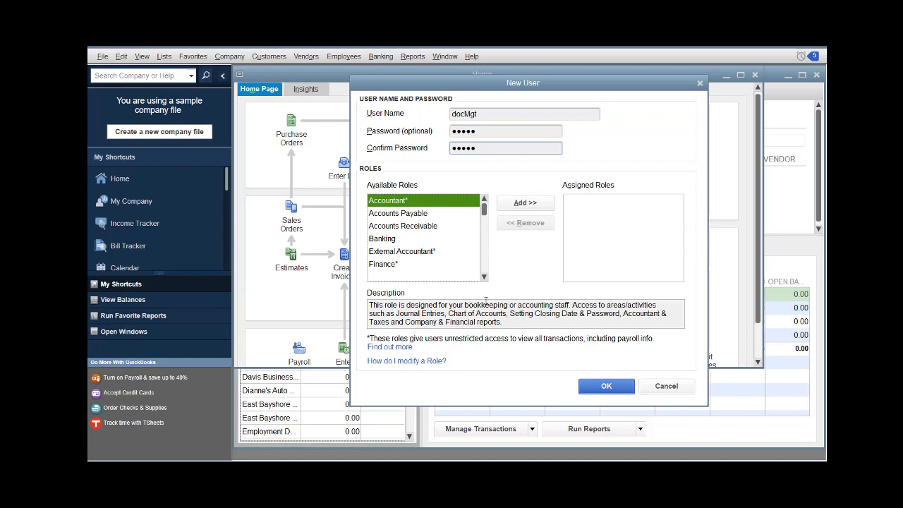
{"action": "scroll", "coordinate": [464, 268], "scroll_direction": "down", "scroll_amount": 3}
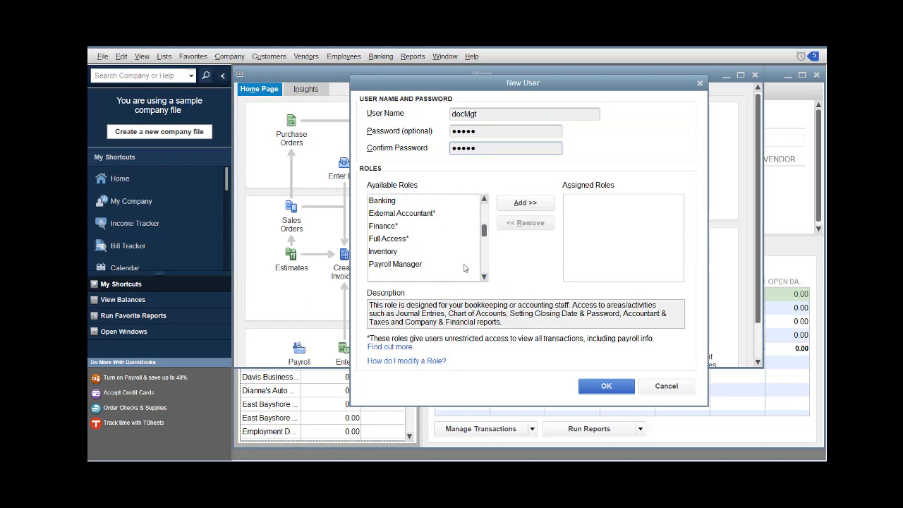
{"action": "left_click", "coordinate": [406, 240]}
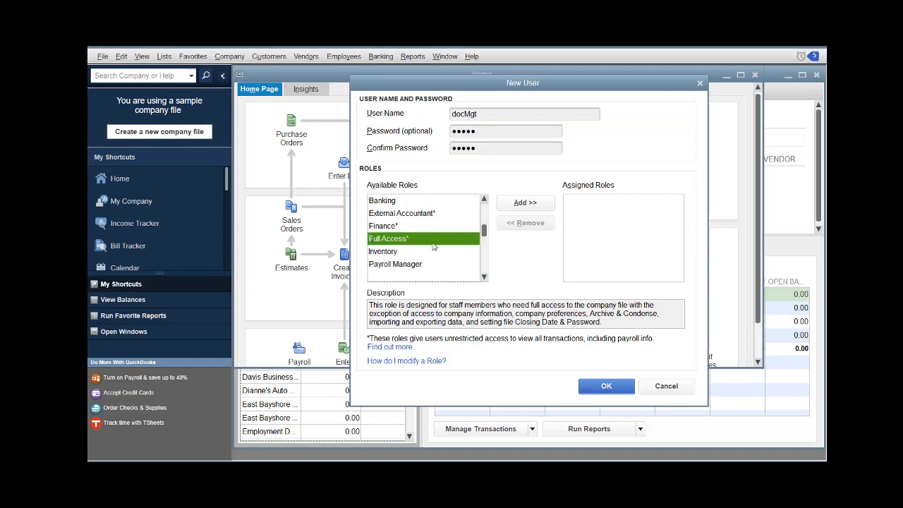
{"action": "left_click", "coordinate": [532, 203]}
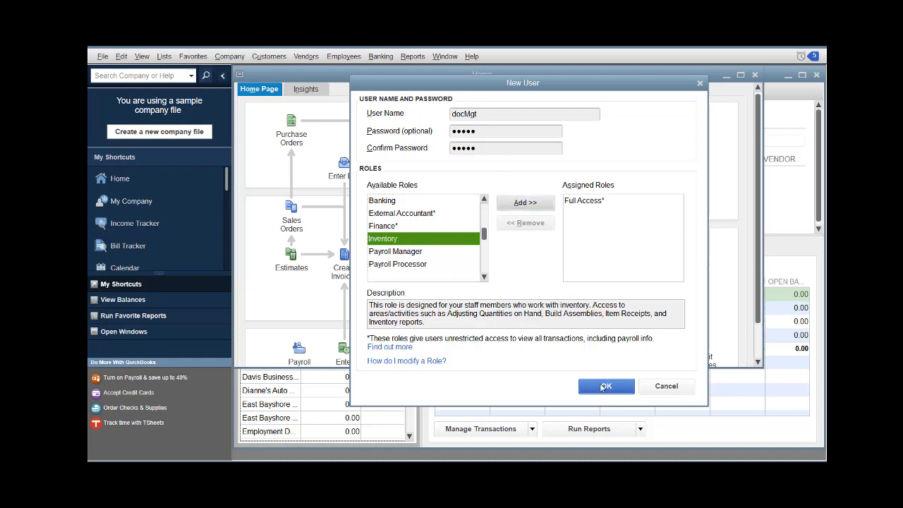
{"action": "left_click", "coordinate": [602, 387]}
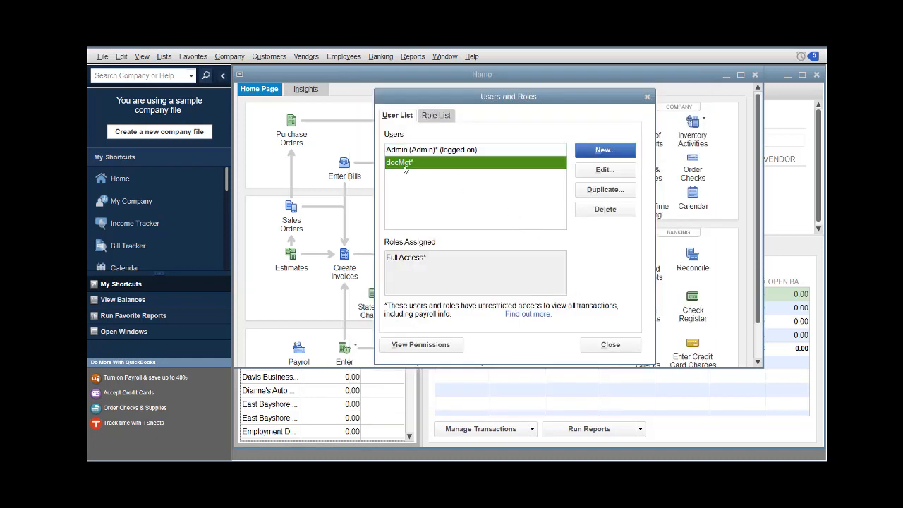
{"action": "left_click", "coordinate": [609, 345]}
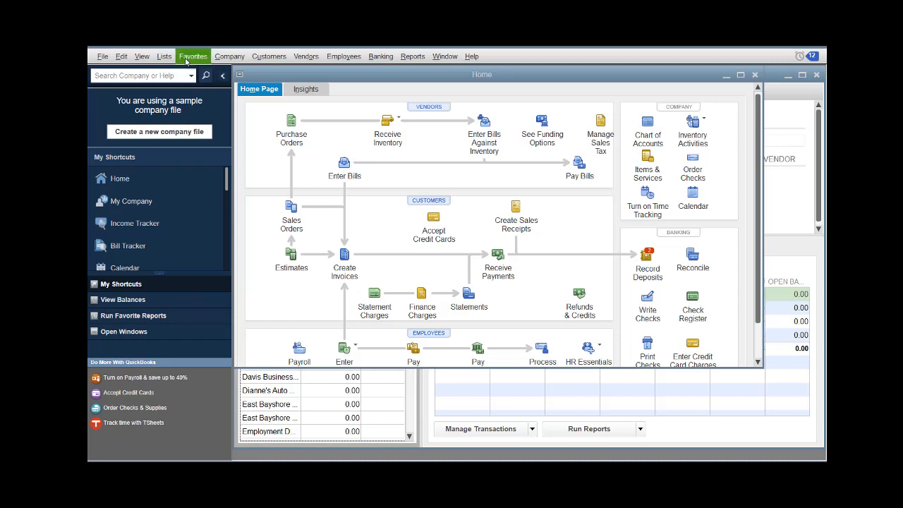
Launch QuickBooks Web Connector via Update Web Services.
{"action": "left_click", "coordinate": [106, 58]}
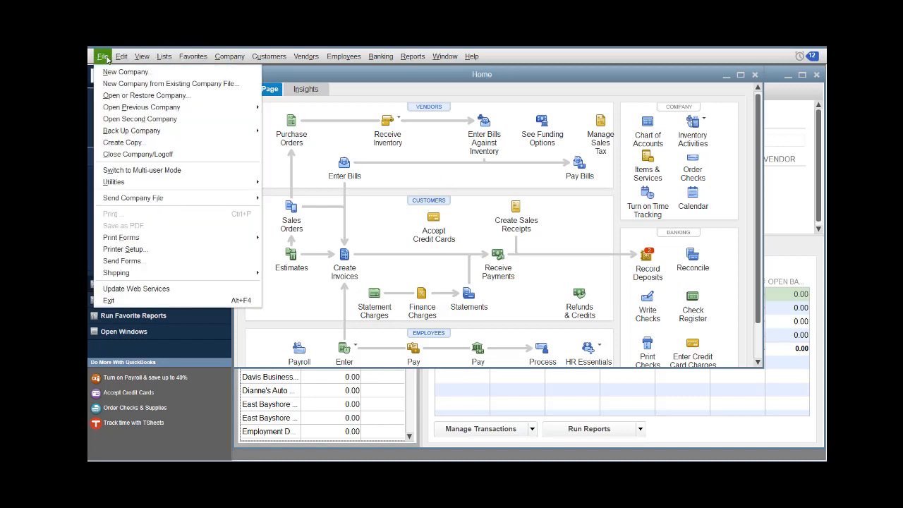
{"action": "left_click", "coordinate": [141, 288]}
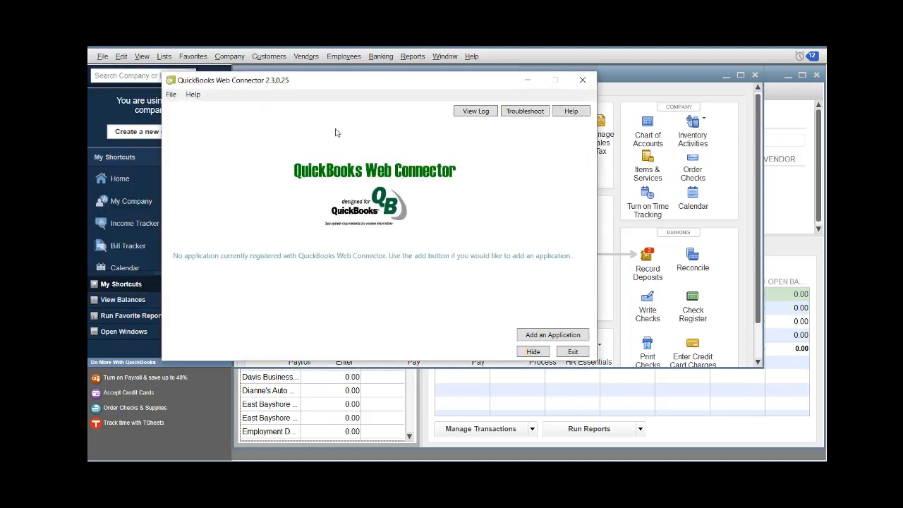
{"action": "left_click_drag", "start_coordinate": [351, 82], "coordinate": [397, 90]}
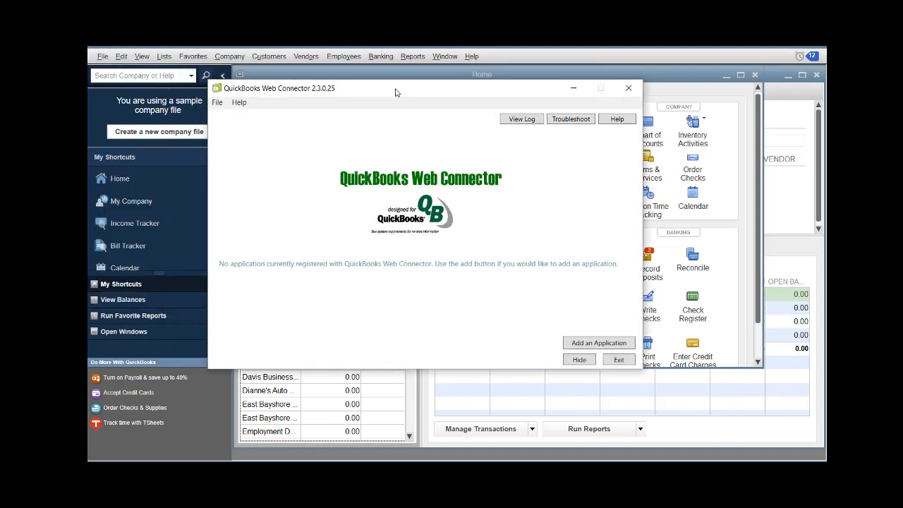
Add the Downloads\dmQBConnect.qwc application and proceed past the unreachable support URL warning.
{"action": "left_click", "coordinate": [599, 343]}
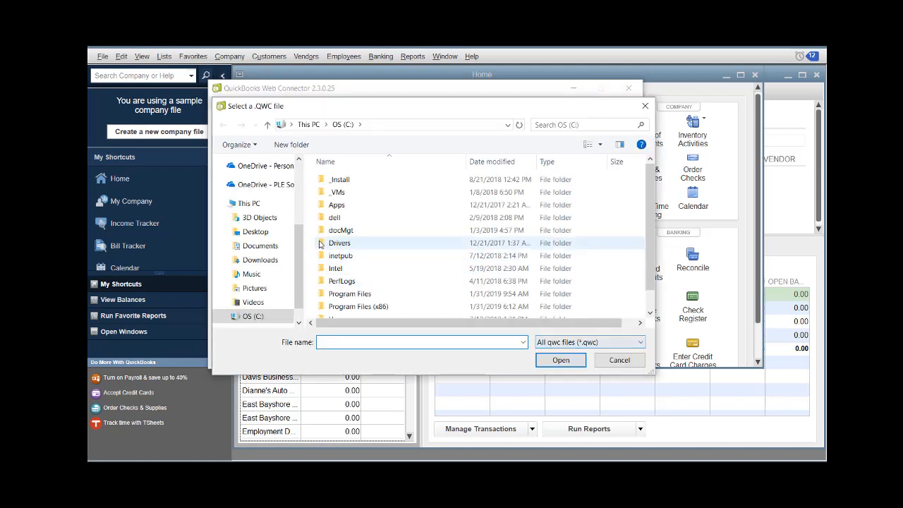
{"action": "left_click", "coordinate": [260, 259]}
{"action": "left_click", "coordinate": [350, 180]}
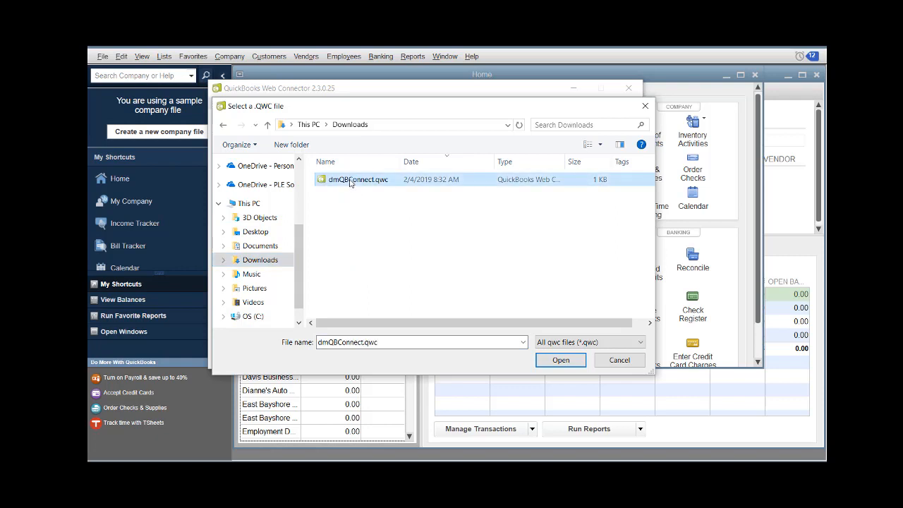
{"action": "left_click", "coordinate": [566, 361]}
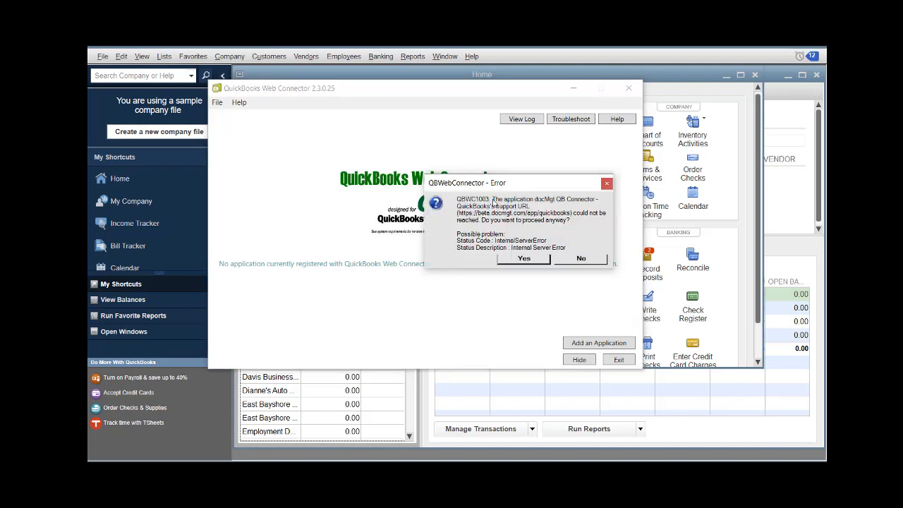
{"action": "left_click", "coordinate": [523, 259]}
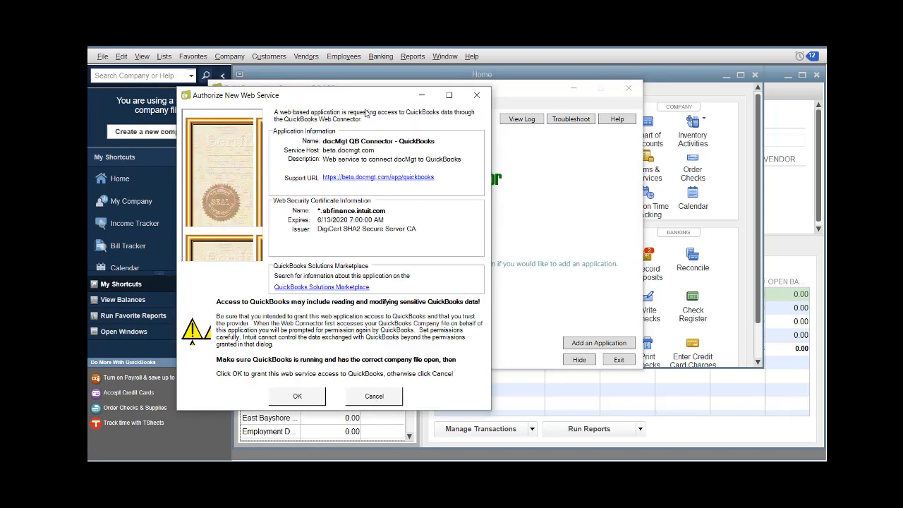
Authorize the docMgt QB Connector web service in the Authorize New Web Service dialog.
{"action": "left_click_drag", "start_coordinate": [382, 94], "coordinate": [444, 79]}
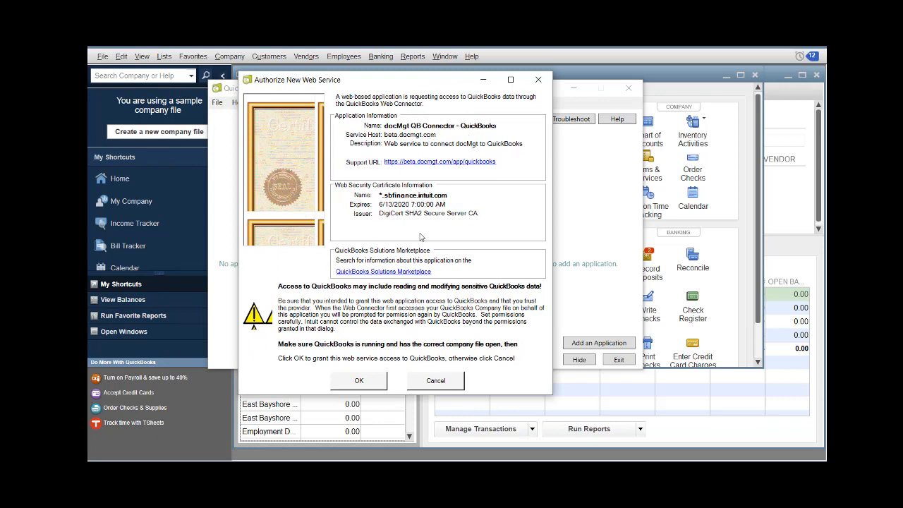
{"action": "left_click", "coordinate": [359, 381]}
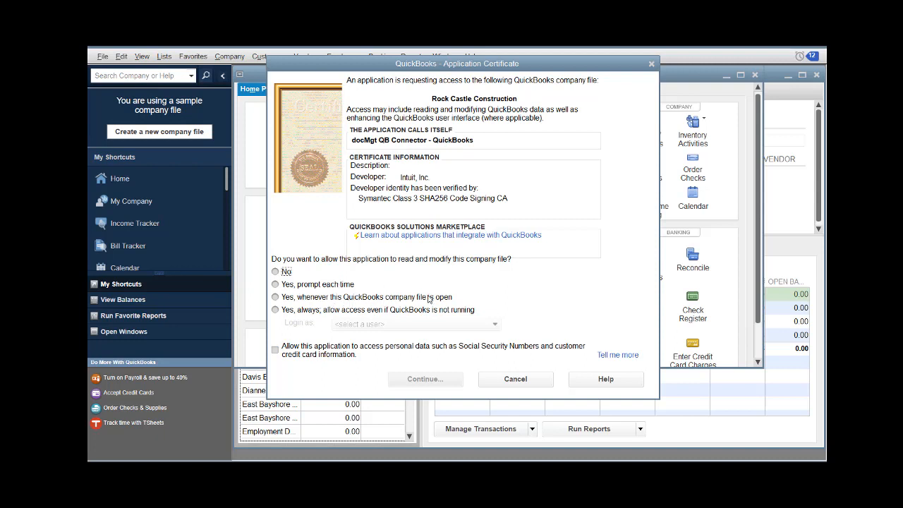
Allow docMgt QB Connector access always, even when QuickBooks isn't running, logging in as docMgt.
{"action": "left_click", "coordinate": [276, 311]}
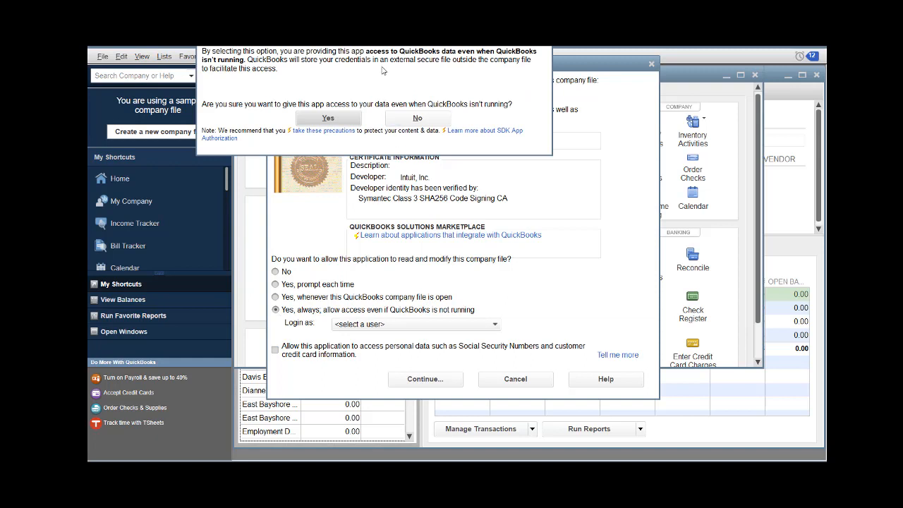
{"action": "left_click", "coordinate": [328, 119]}
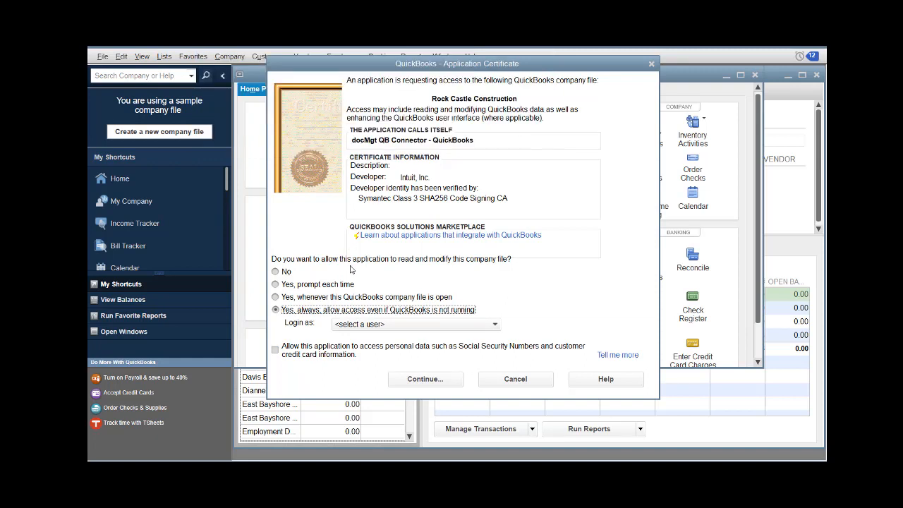
{"action": "left_click", "coordinate": [359, 324]}
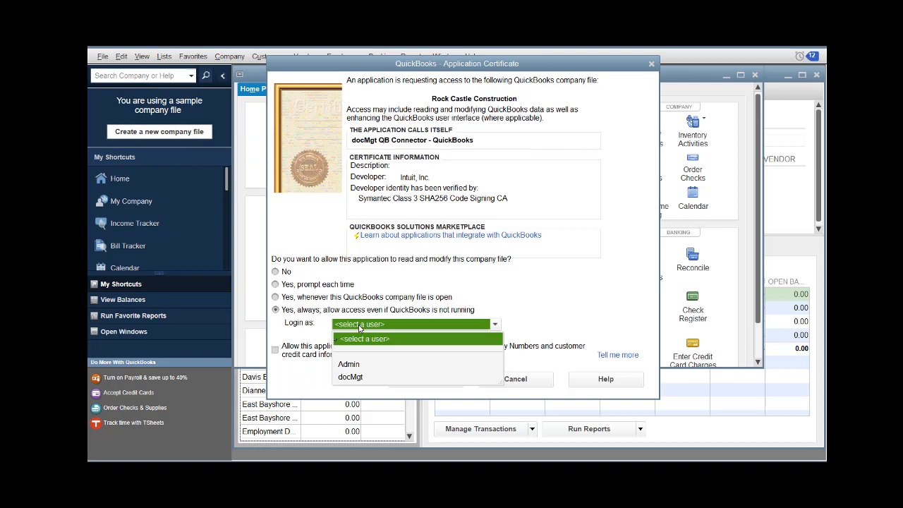
{"action": "left_click", "coordinate": [355, 378]}
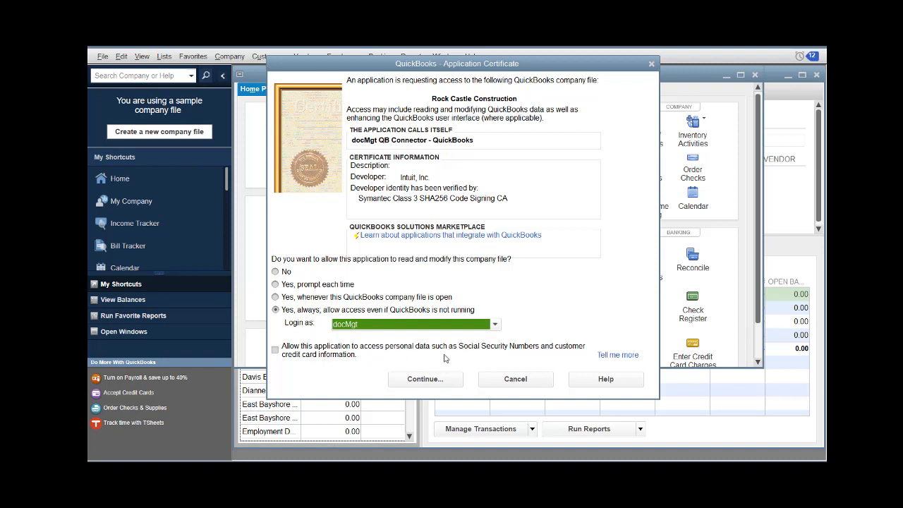
{"action": "left_click", "coordinate": [420, 379]}
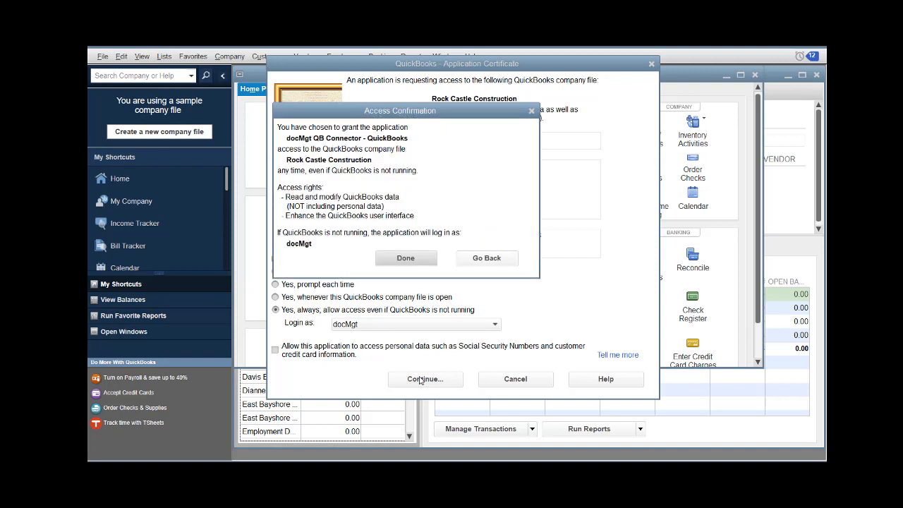
{"action": "left_click", "coordinate": [405, 257]}
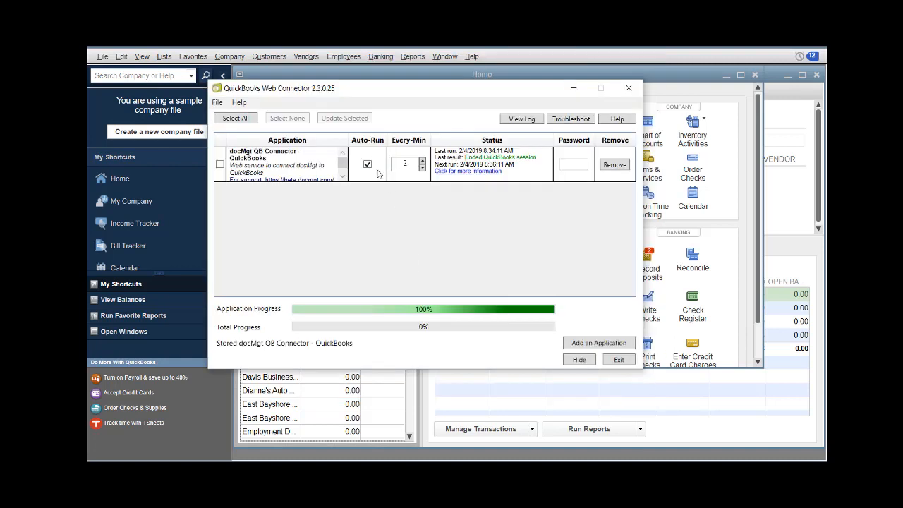
Turn off Auto-Run for the docMgt connector and save its password.
{"action": "left_click", "coordinate": [368, 165]}
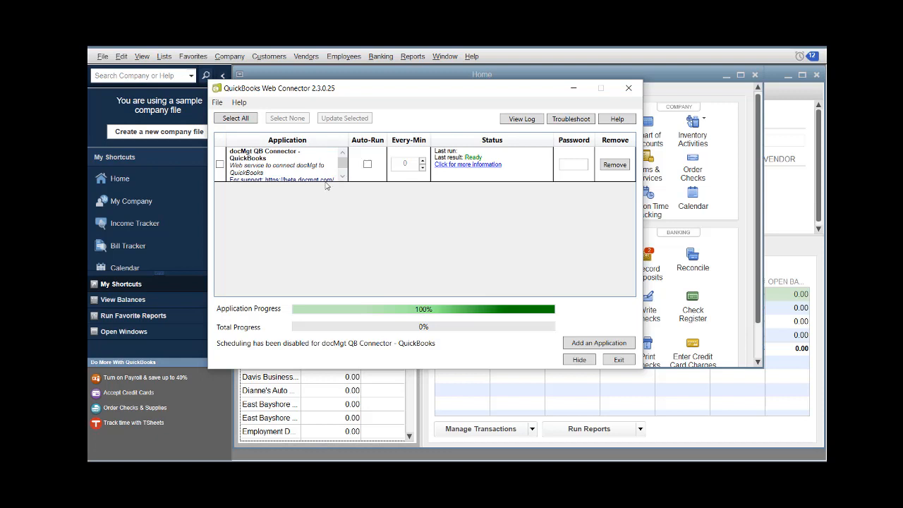
{"action": "left_click", "coordinate": [220, 165]}
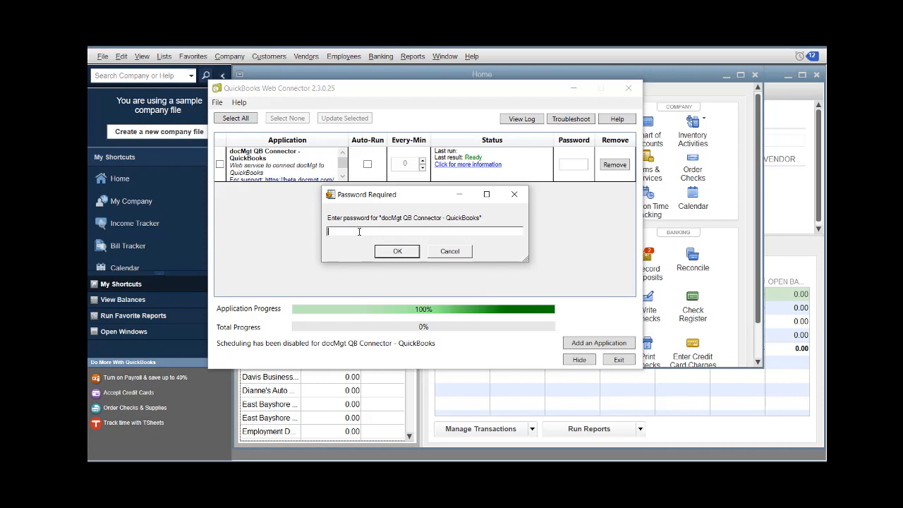
{"action": "key", "text": "Return"}
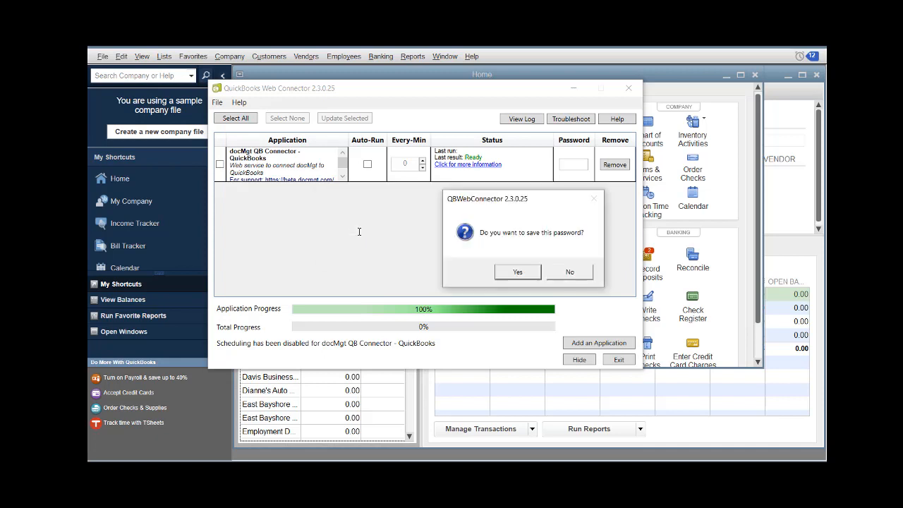
{"action": "left_click", "coordinate": [516, 274]}
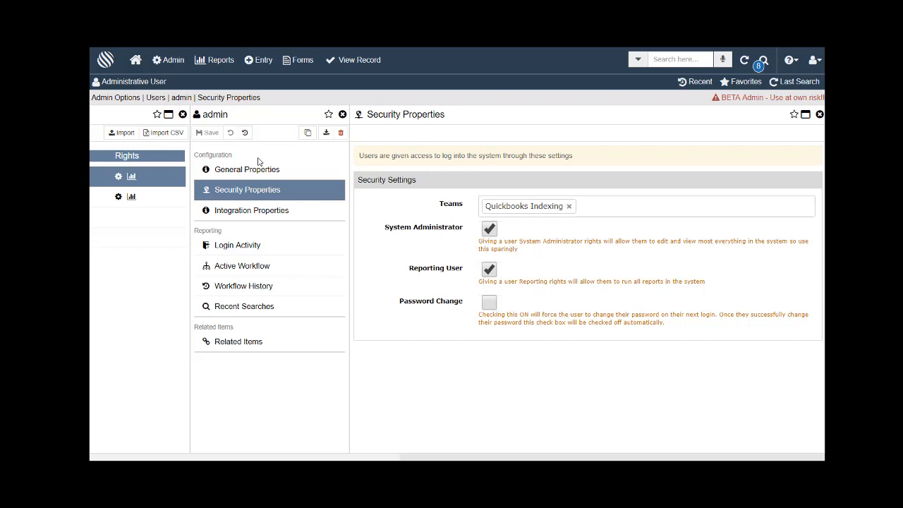
Save a new QuickBooks Sync record with status To Be Synced and Workflow checked.
{"action": "left_click", "coordinate": [261, 60]}
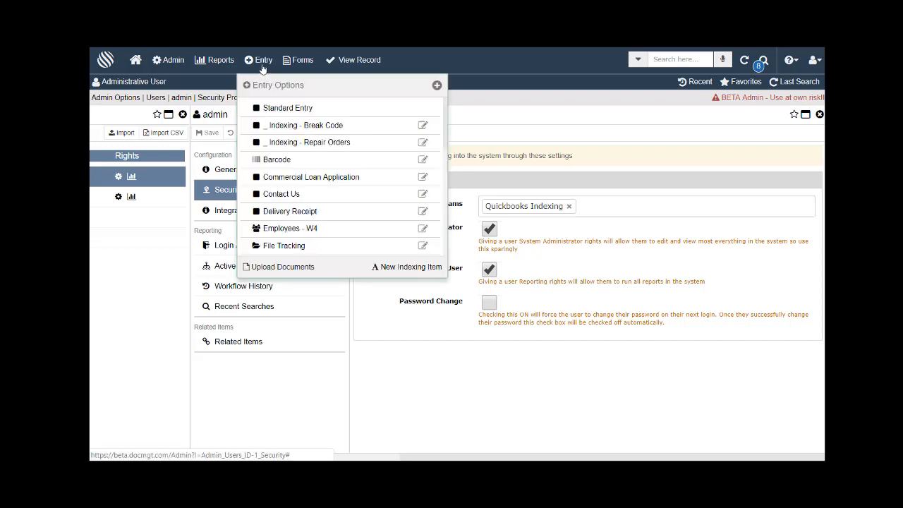
{"action": "scroll", "coordinate": [297, 155], "scroll_direction": "down", "scroll_amount": 5}
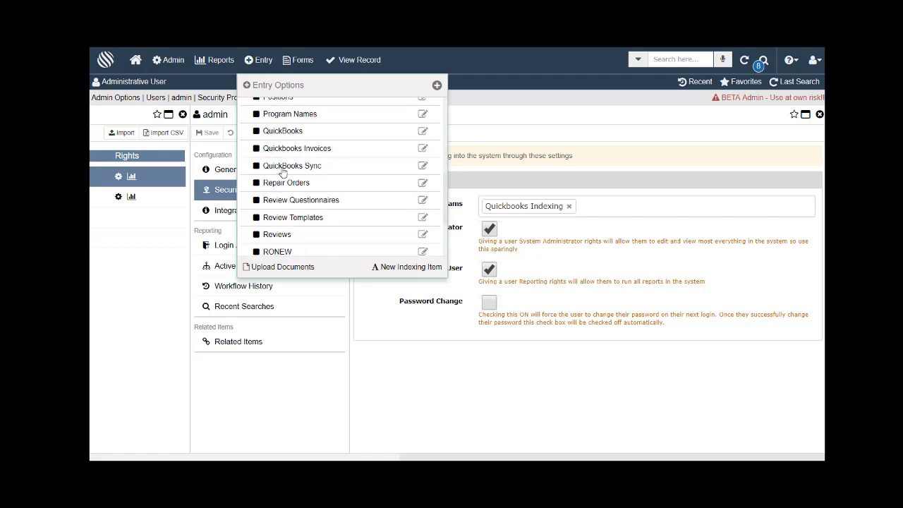
{"action": "left_click", "coordinate": [313, 169]}
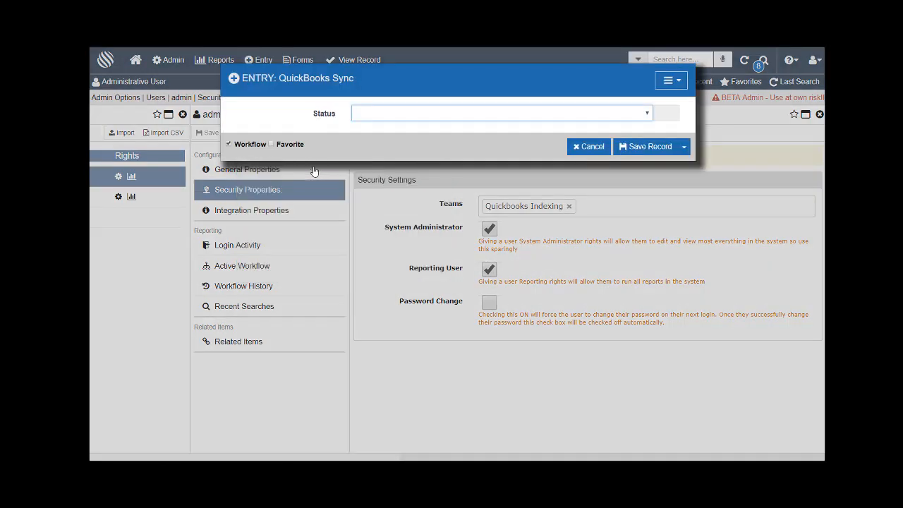
{"action": "left_click", "coordinate": [433, 113]}
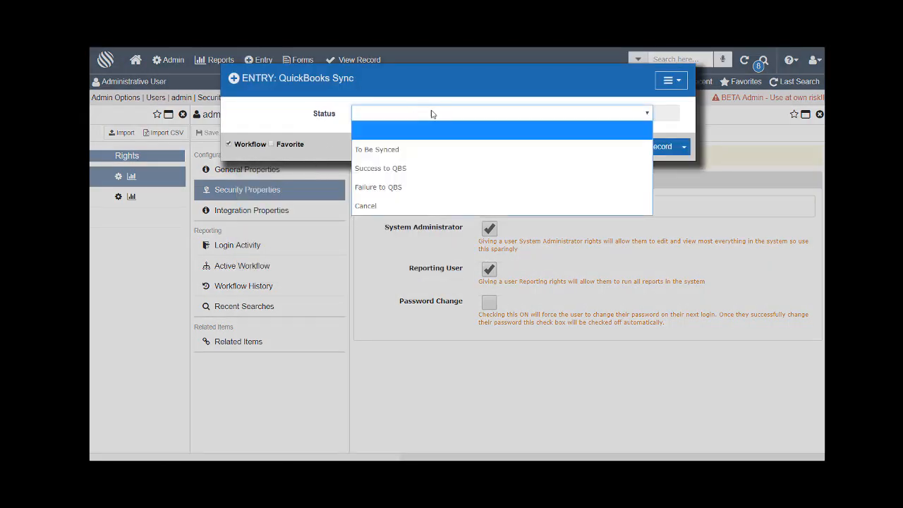
{"action": "left_click", "coordinate": [406, 150]}
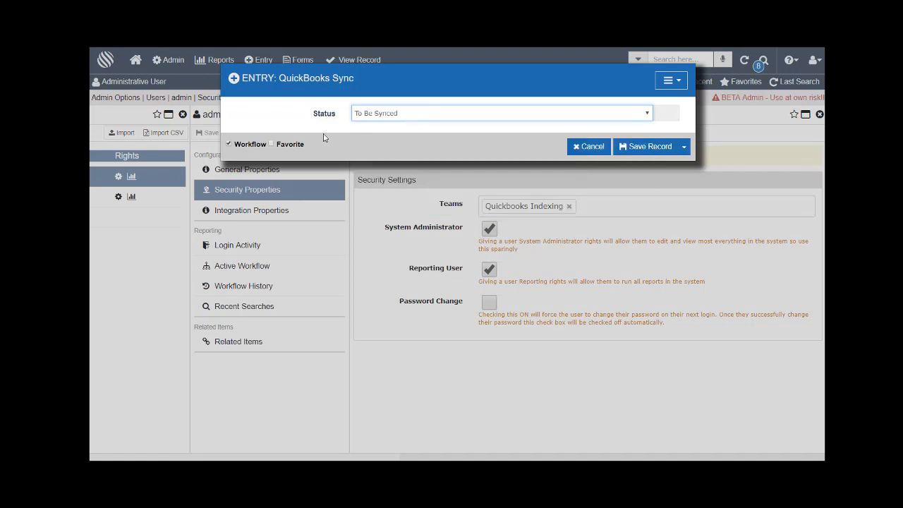
{"action": "left_click", "coordinate": [230, 145]}
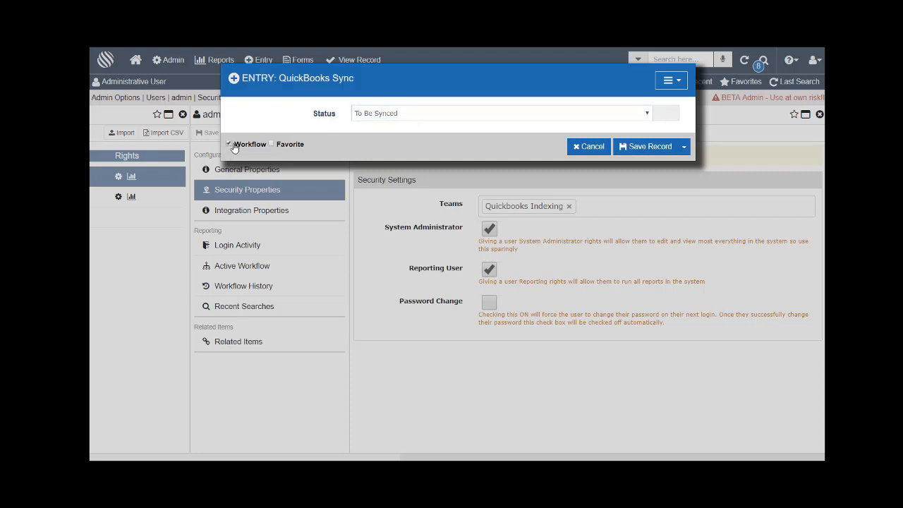
{"action": "left_click", "coordinate": [639, 148]}
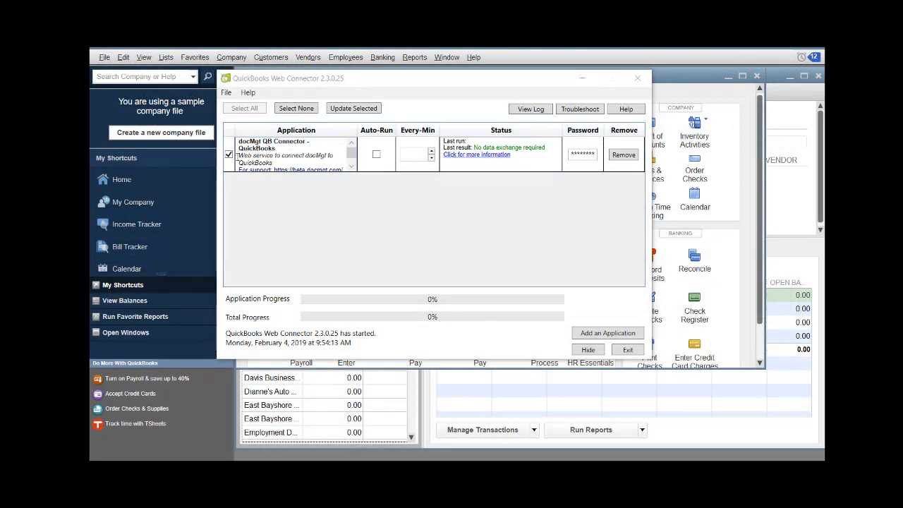
Run Update Selected on the docMgt QB Connector, then bring up docMgt's QuickBooks Sync page.
{"action": "left_click", "coordinate": [228, 155]}
{"action": "left_click", "coordinate": [230, 155]}
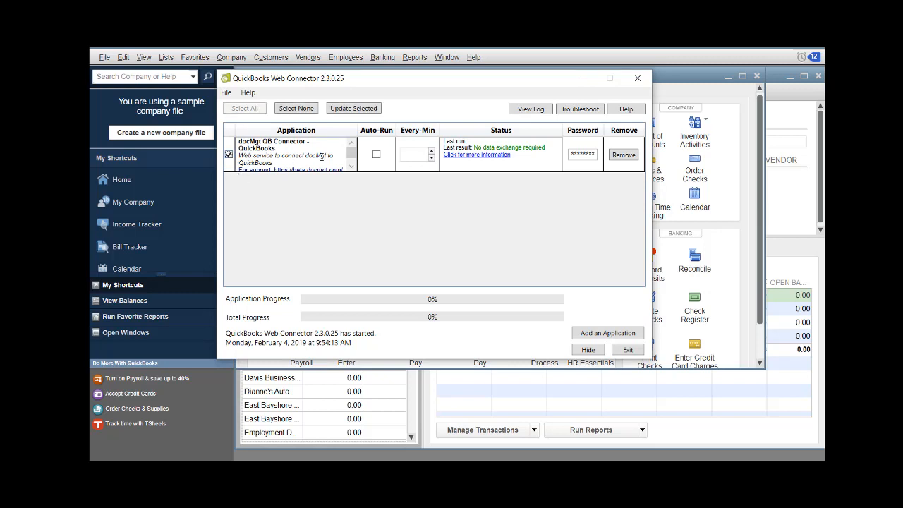
{"action": "left_click", "coordinate": [353, 110]}
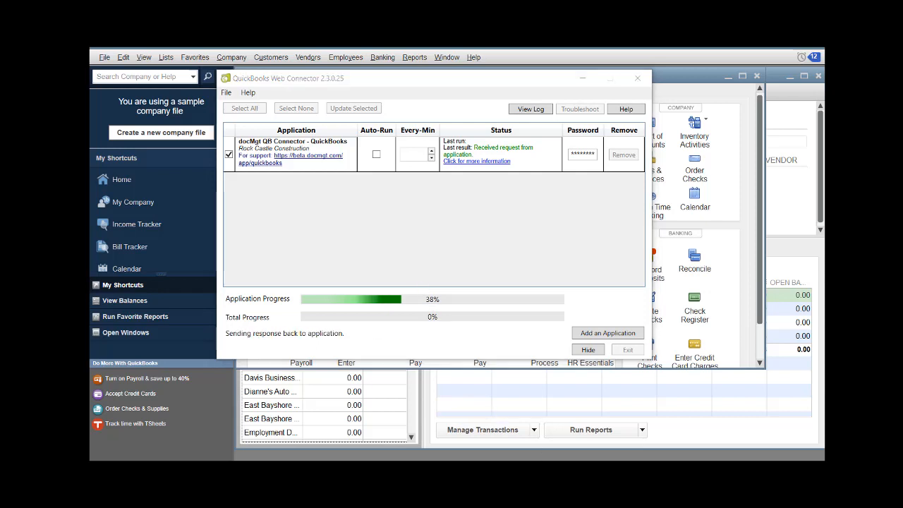
{"action": "mouse_move", "coordinate": [185, 470]}
{"action": "left_click", "coordinate": [243, 425]}
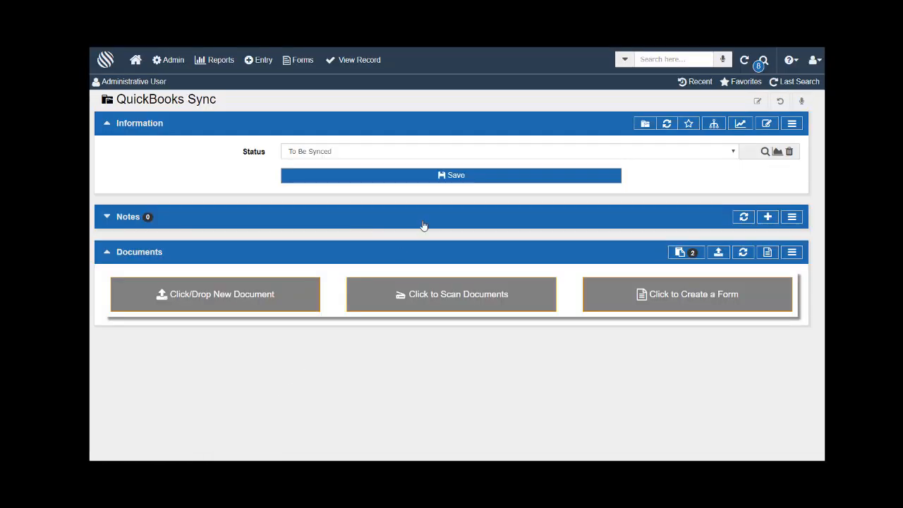
Search docMgt for QuickBooks records, review the 17 synced accounts, then rerun the last search.
{"action": "left_click", "coordinate": [624, 59]}
{"action": "scroll", "coordinate": [684, 173], "scroll_direction": "down", "scroll_amount": 5}
{"action": "scroll", "coordinate": [691, 179], "scroll_direction": "down", "scroll_amount": 1}
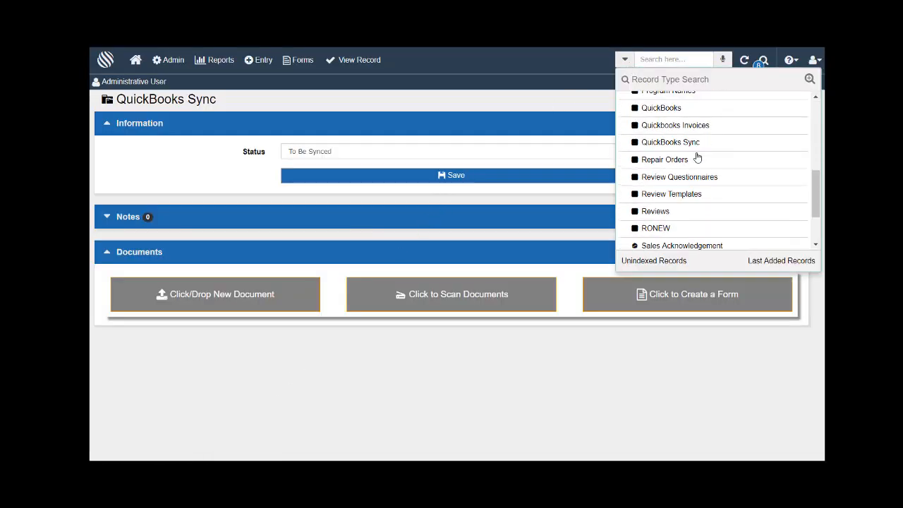
{"action": "left_click", "coordinate": [680, 111]}
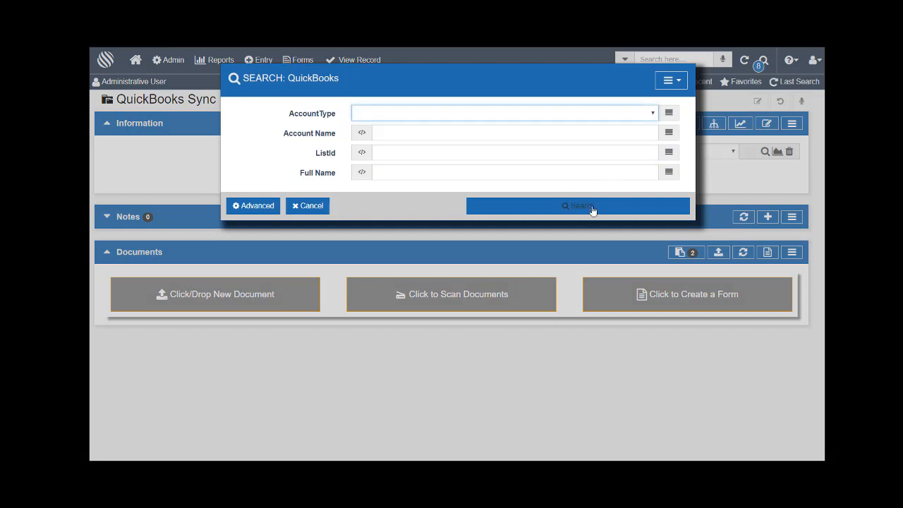
{"action": "left_click", "coordinate": [593, 209]}
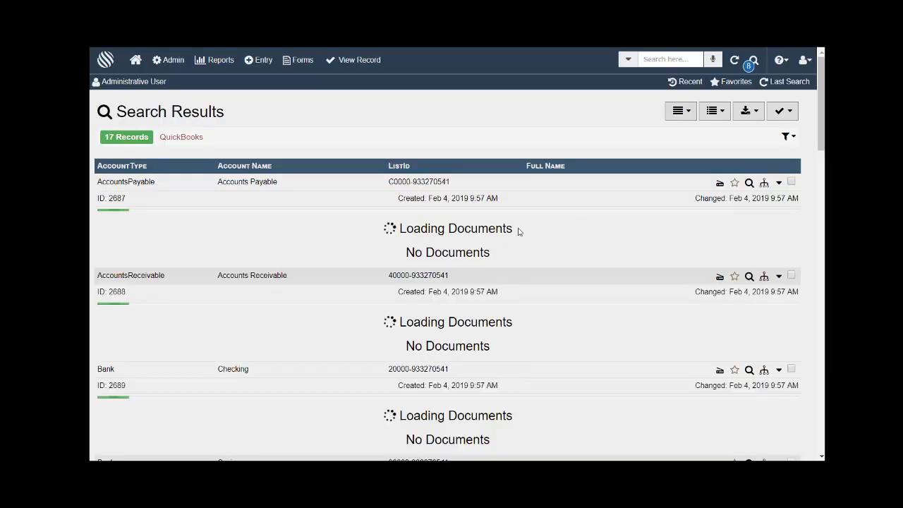
{"action": "scroll", "coordinate": [268, 234], "scroll_direction": "down", "scroll_amount": 1}
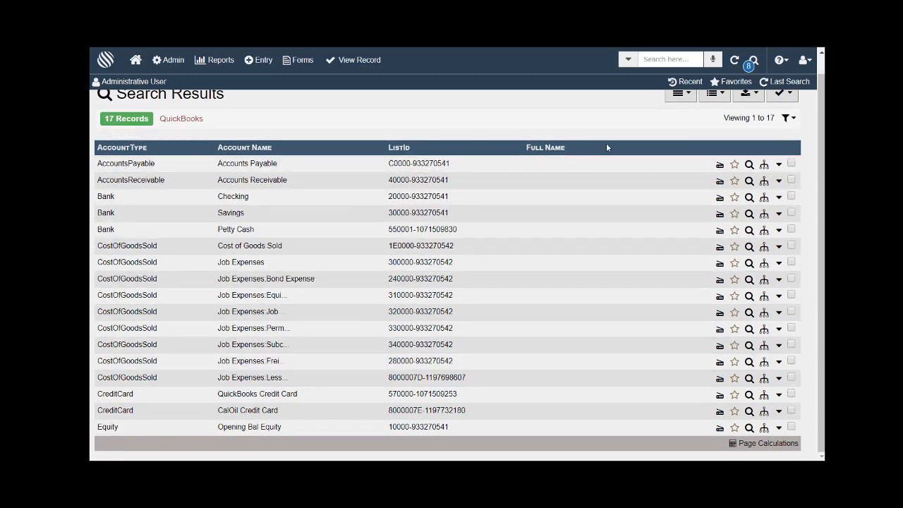
{"action": "scroll", "coordinate": [607, 146], "scroll_direction": "up", "scroll_amount": 1}
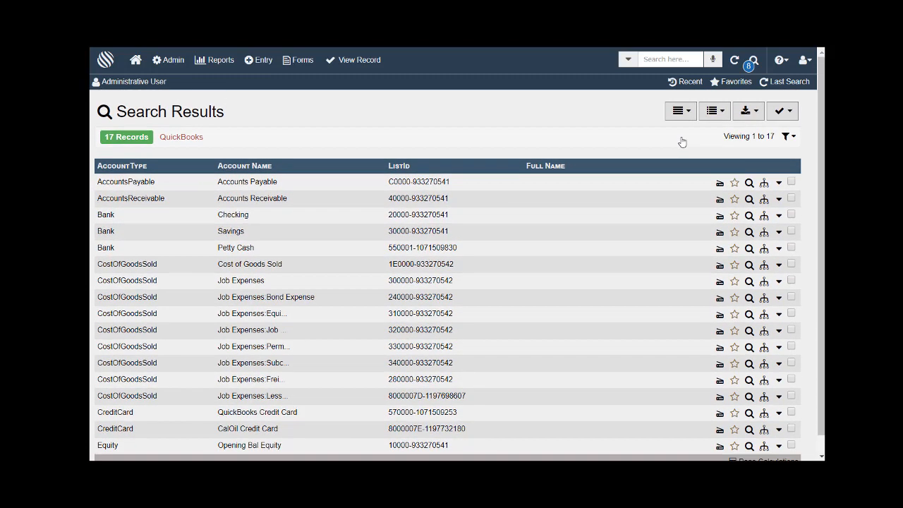
{"action": "left_click", "coordinate": [770, 83]}
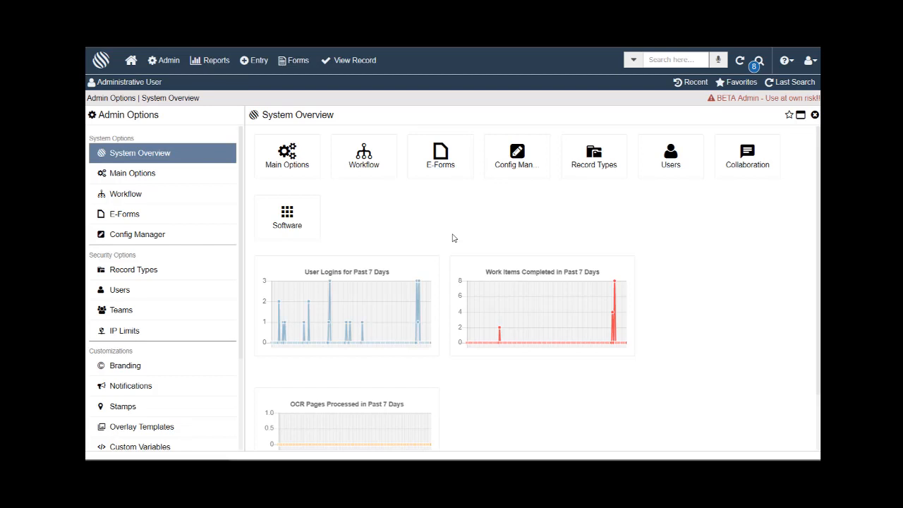
Start a new Quickbooks Invoices entry and save the still-blank record.
{"action": "left_click", "coordinate": [252, 60]}
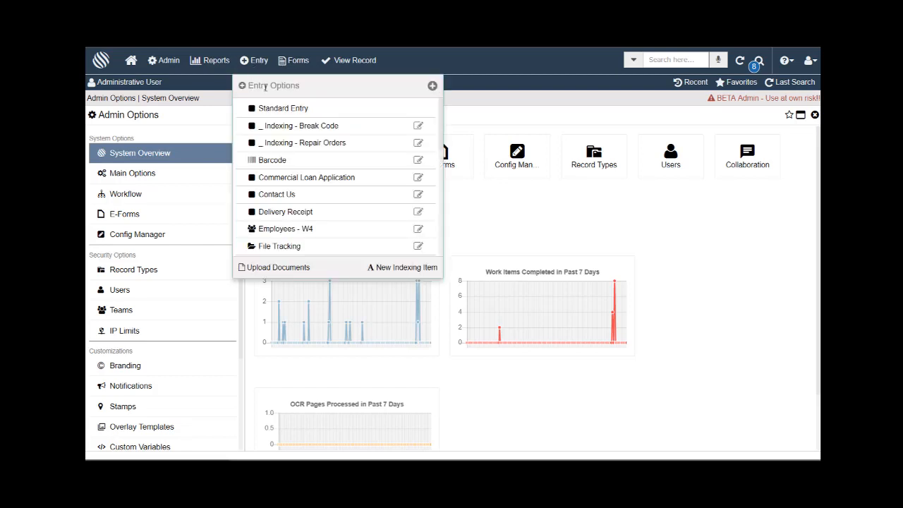
{"action": "scroll", "coordinate": [292, 127], "scroll_direction": "down", "scroll_amount": 3}
{"action": "scroll", "coordinate": [308, 171], "scroll_direction": "up", "scroll_amount": 2}
{"action": "scroll", "coordinate": [316, 202], "scroll_direction": "down", "scroll_amount": 4}
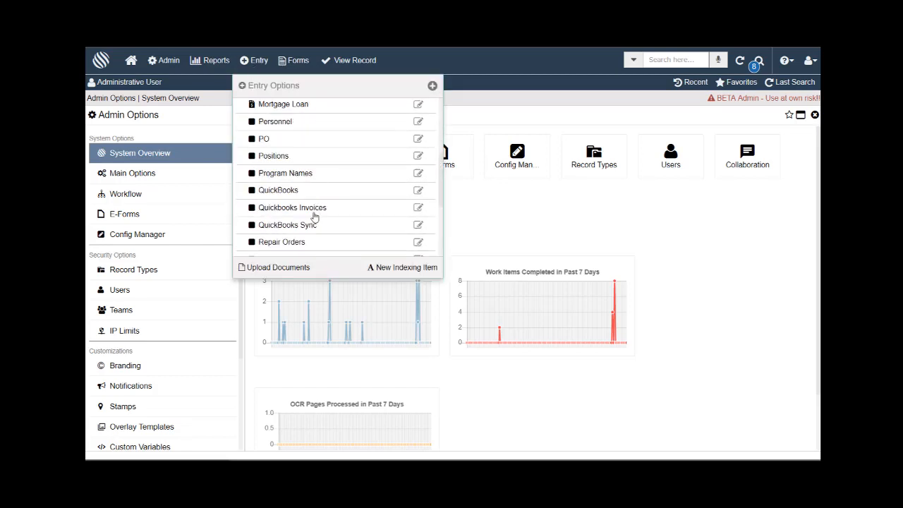
{"action": "left_click", "coordinate": [314, 208]}
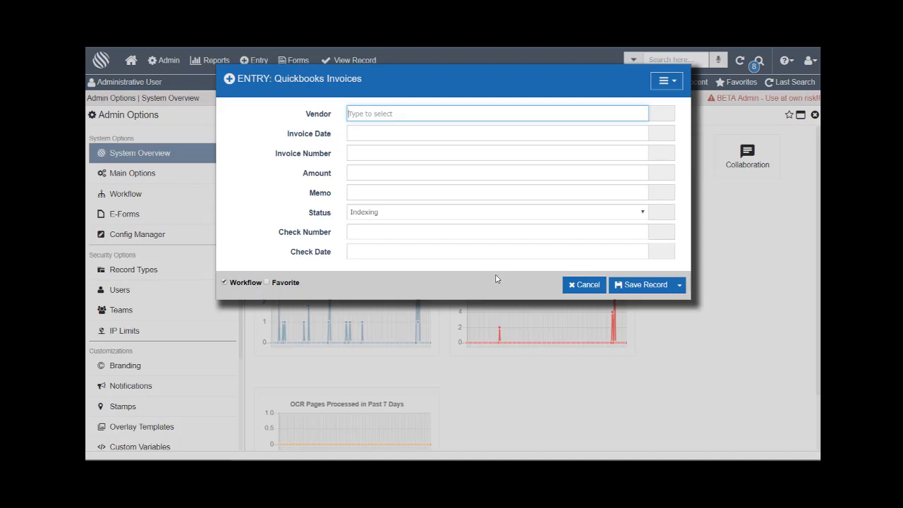
{"action": "left_click", "coordinate": [639, 285]}
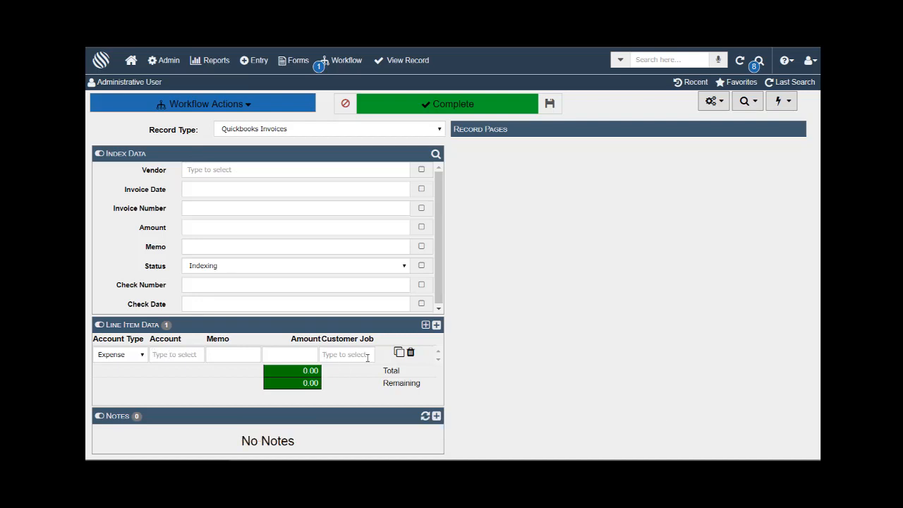
Set the invoice vendor to Dianne's Auto Shop, replacing the briefly chosen Gallion Masonry.
{"action": "left_click", "coordinate": [225, 168]}
{"action": "type", "text": "ga"}
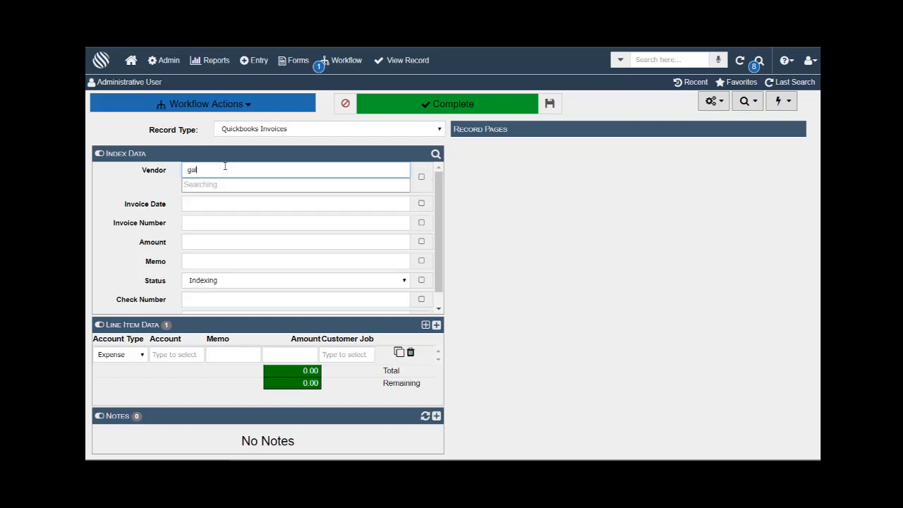
{"action": "type", "text": "l"}
{"action": "left_click", "coordinate": [228, 187]}
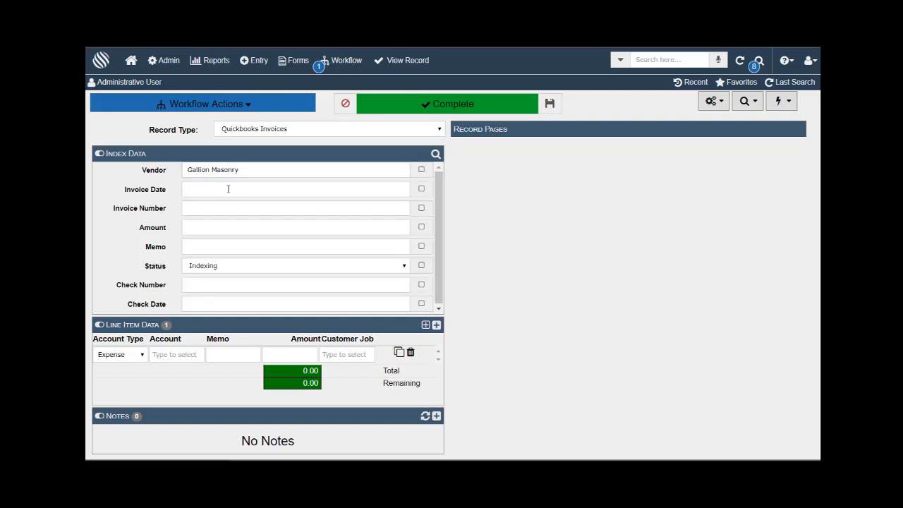
{"action": "left_click_drag", "start_coordinate": [263, 171], "coordinate": [163, 167]}
{"action": "type", "text": "%"}
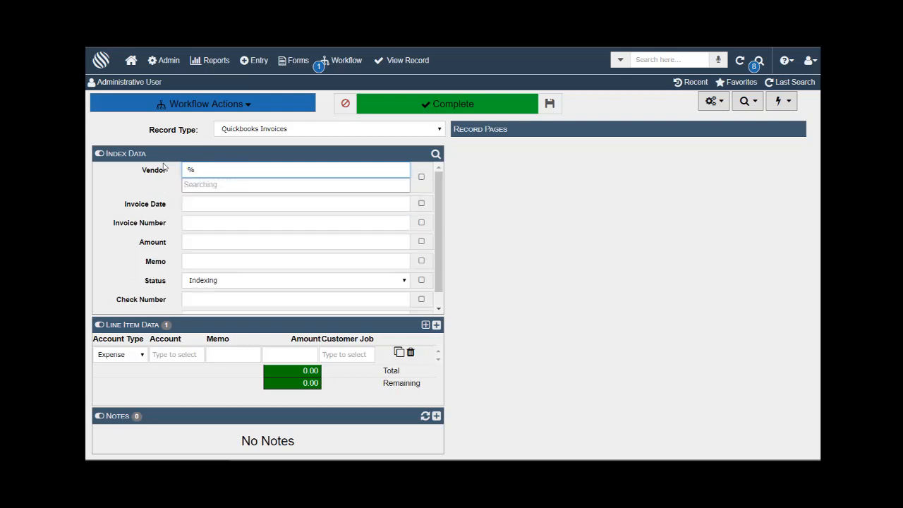
{"action": "scroll", "coordinate": [250, 253], "scroll_direction": "down", "scroll_amount": 5}
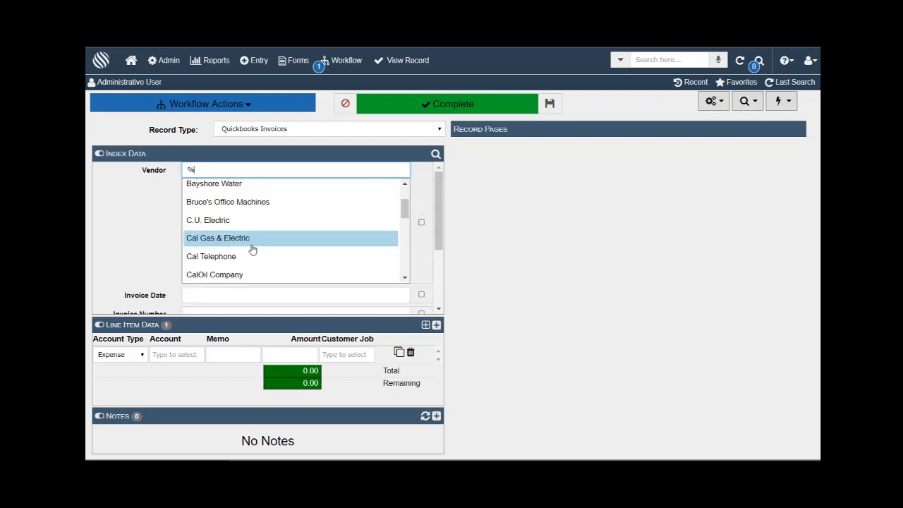
{"action": "scroll", "coordinate": [250, 252], "scroll_direction": "down", "scroll_amount": 4}
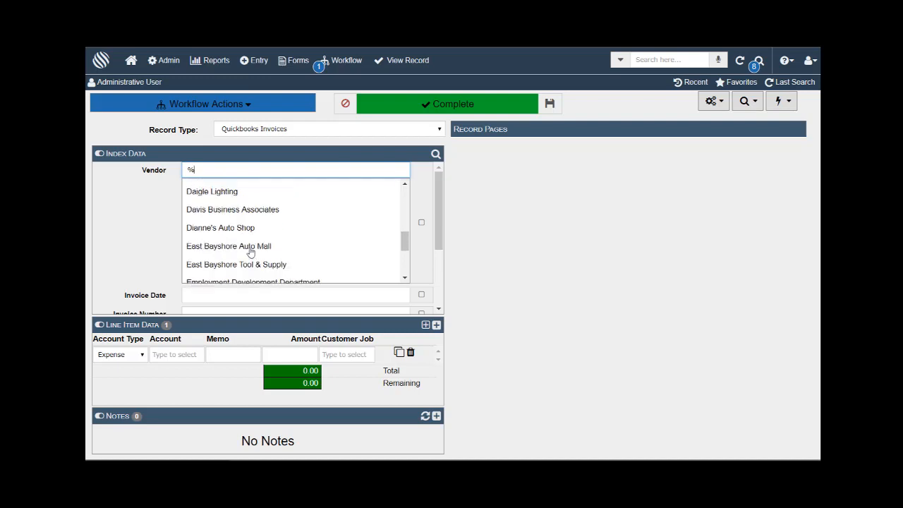
{"action": "left_click", "coordinate": [237, 227]}
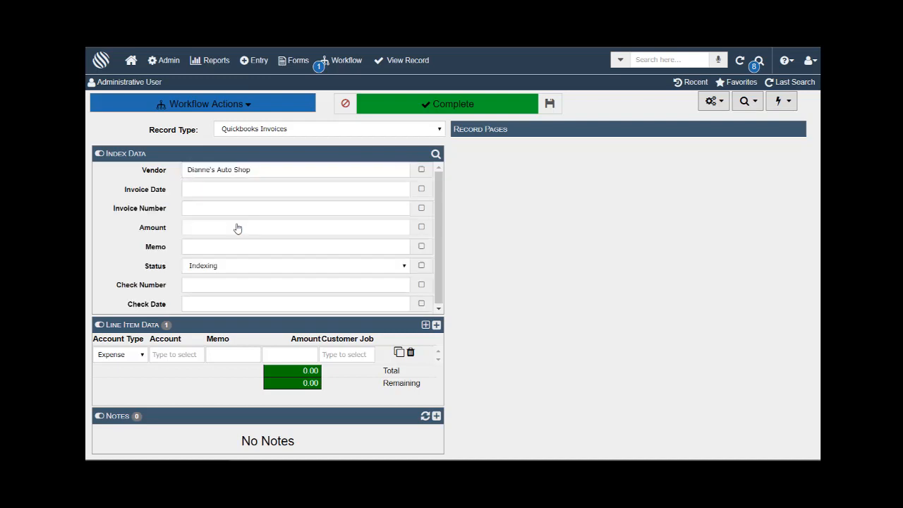
Set the invoice date to 02/01/2019 and the invoice number to 1234.
{"action": "left_click", "coordinate": [225, 193]}
{"action": "left_click", "coordinate": [285, 243]}
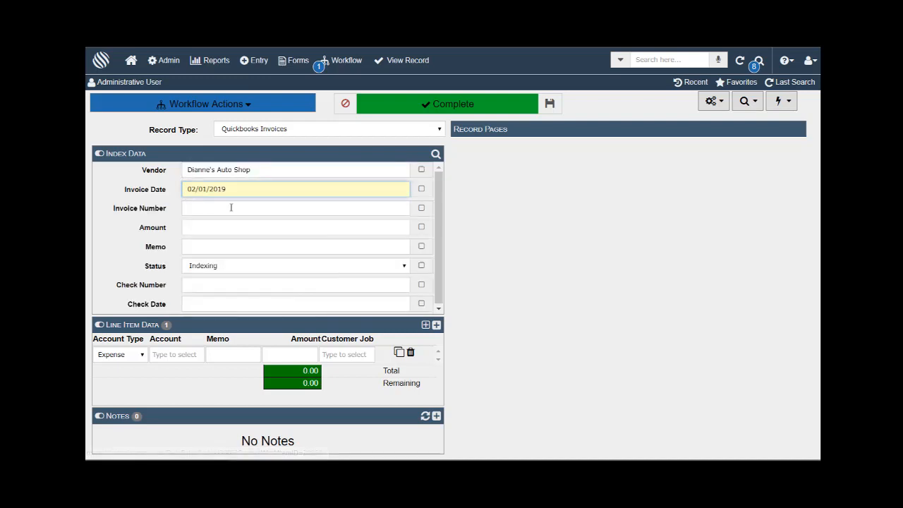
{"action": "left_click", "coordinate": [230, 207]}
{"action": "type", "text": "1"}
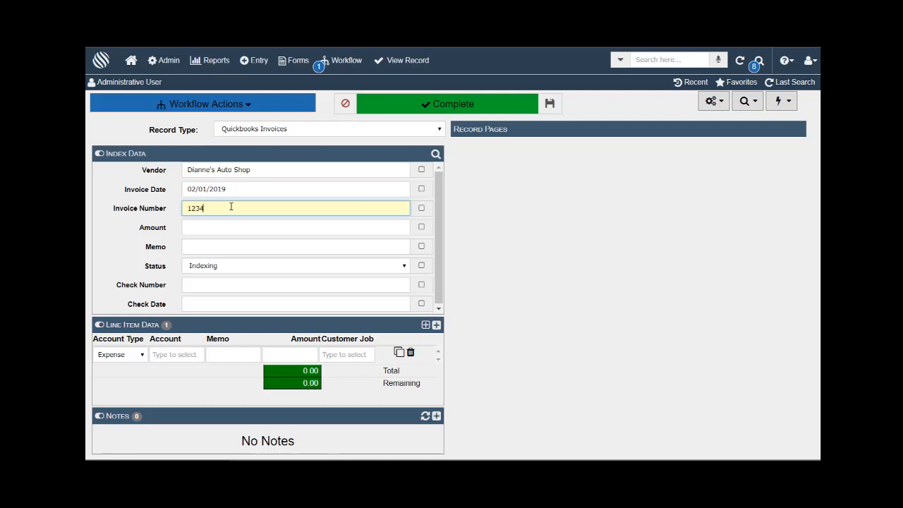
{"action": "type", "text": "234"}
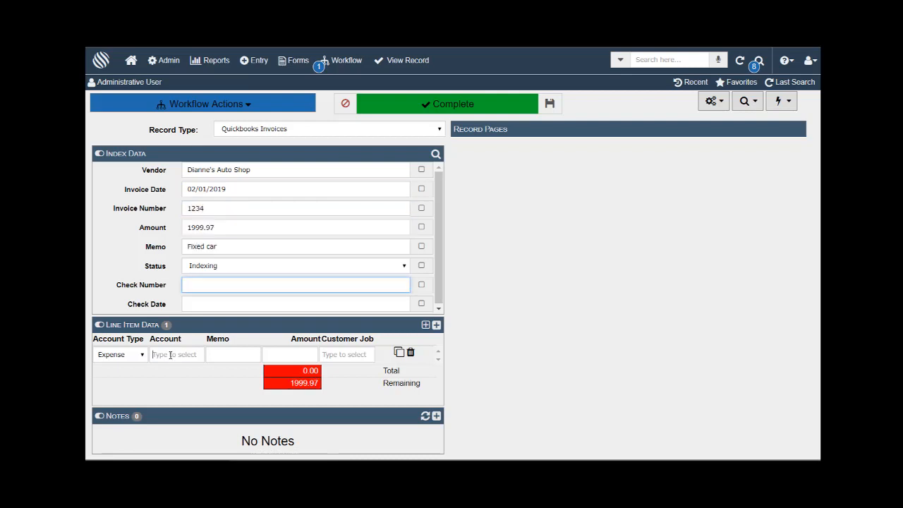
{"action": "left_click", "coordinate": [170, 354]}
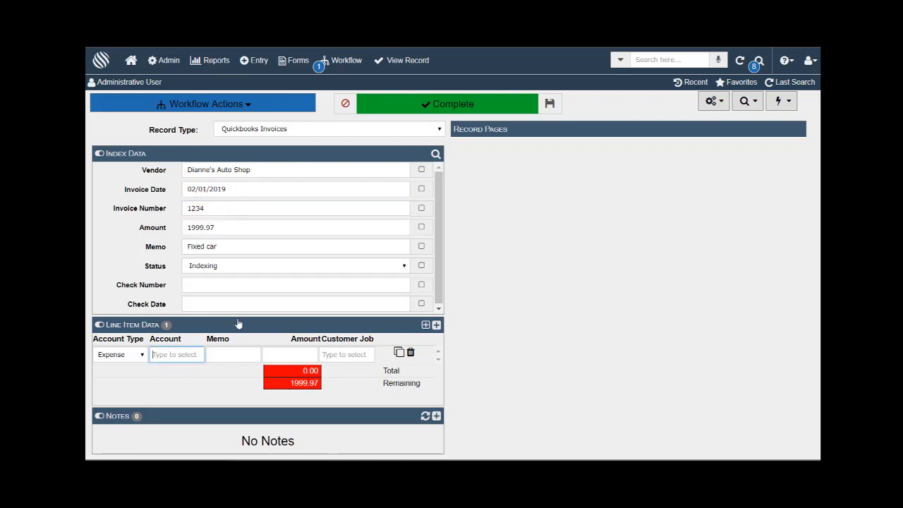
Give the Expense line item account Automobile and amount 1999.97, leaving customer job empty.
{"action": "type", "text": "%"}
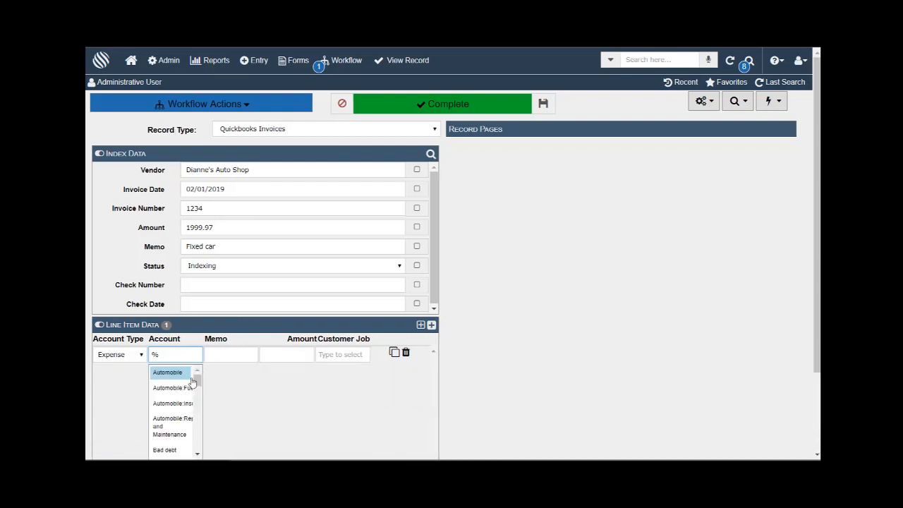
{"action": "left_click", "coordinate": [180, 373]}
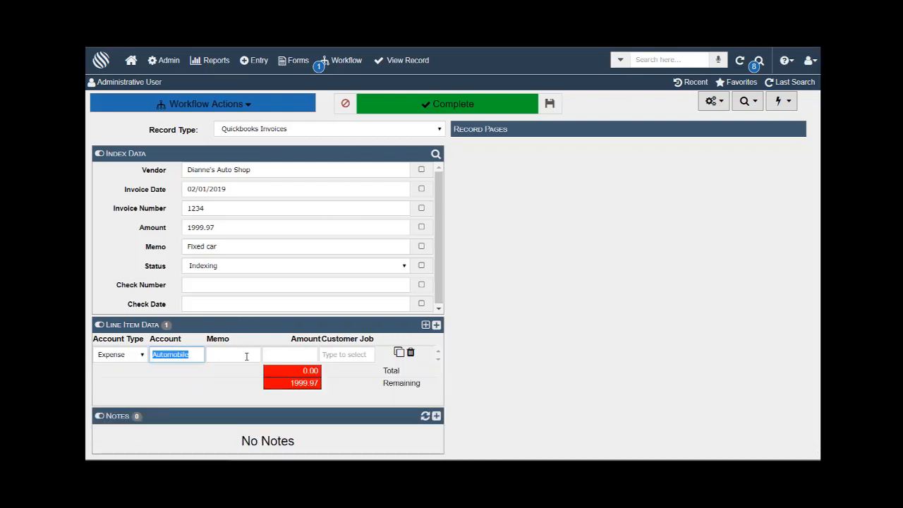
{"action": "left_click", "coordinate": [285, 356]}
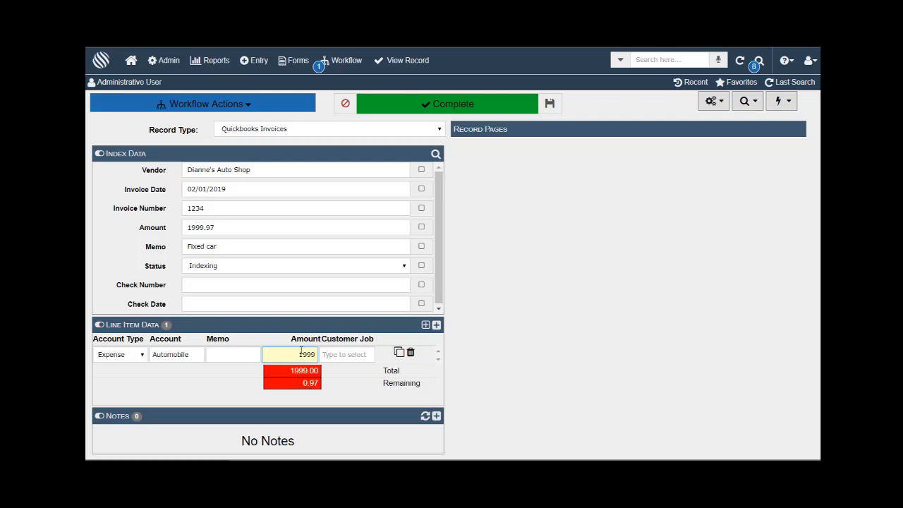
{"action": "type", "text": "1999.97"}
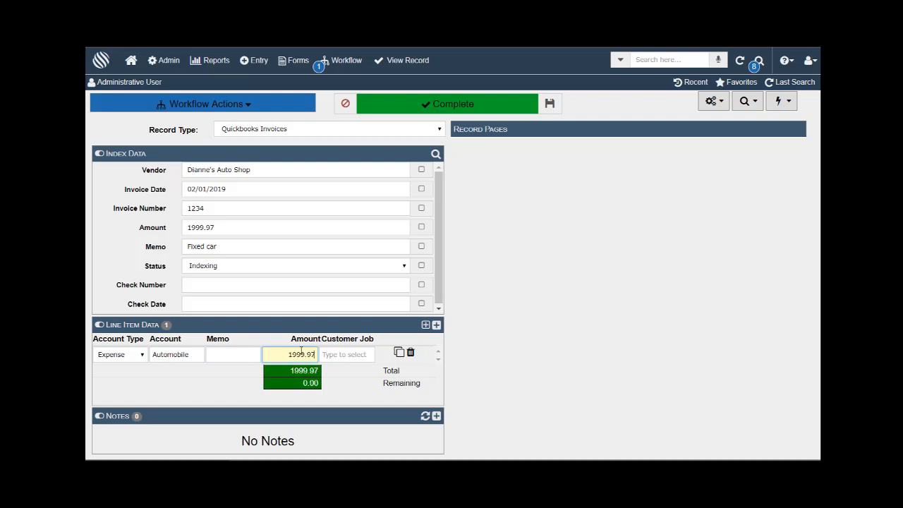
{"action": "left_click", "coordinate": [353, 354]}
{"action": "type", "text": "%"}
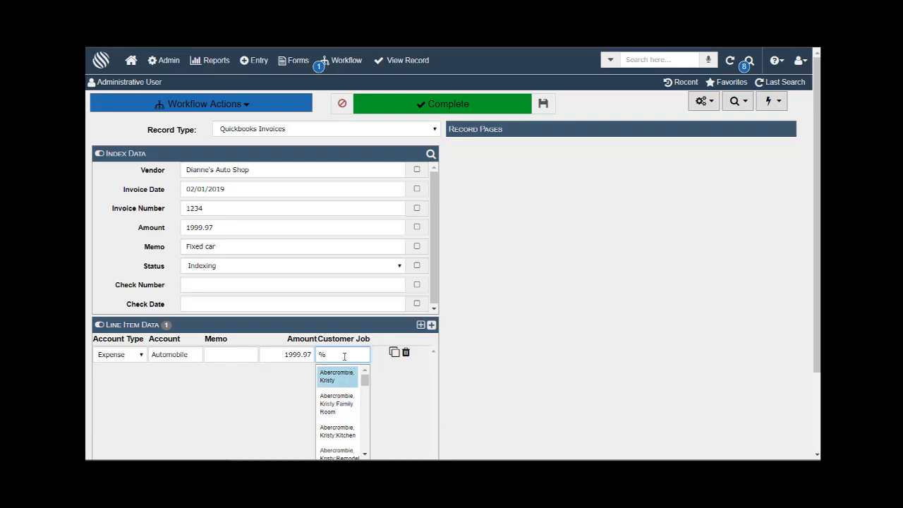
{"action": "key", "text": "BackSpace"}
Remove the empty second line item and complete indexing of the invoice.
{"action": "left_click", "coordinate": [436, 325]}
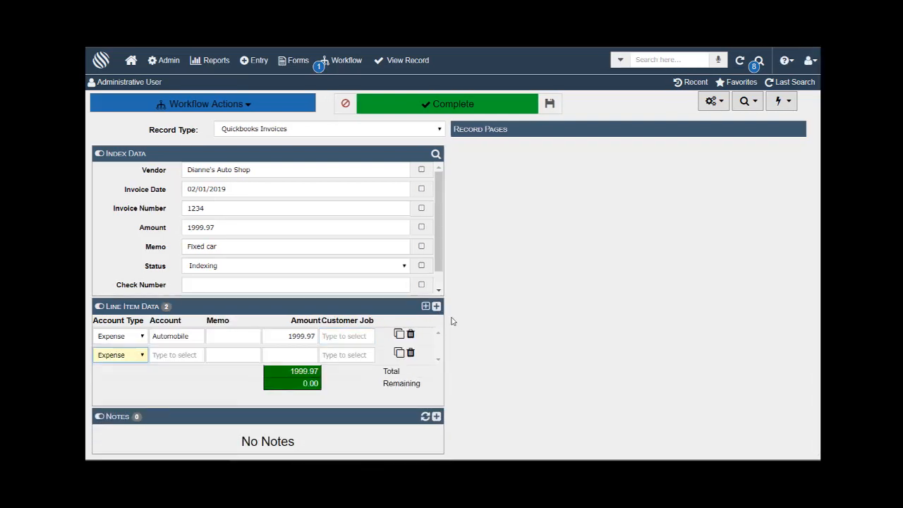
{"action": "left_click", "coordinate": [411, 353]}
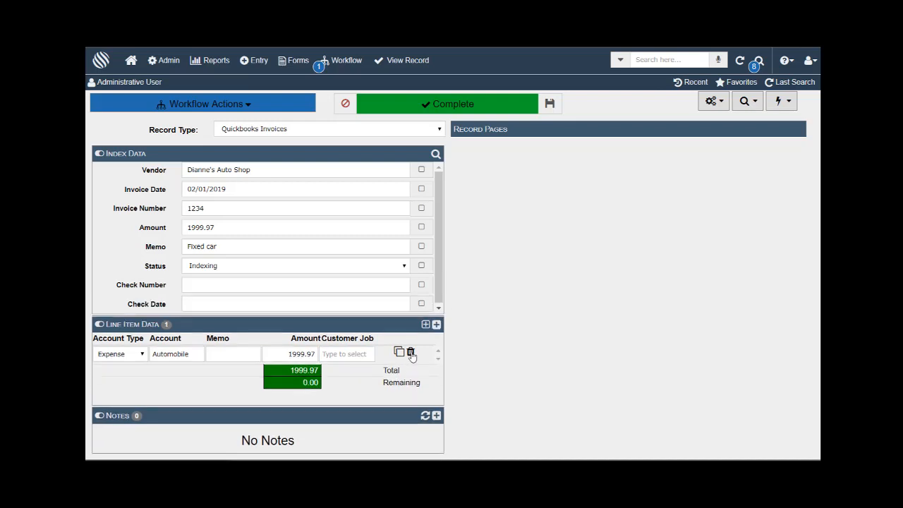
{"action": "left_click", "coordinate": [457, 104]}
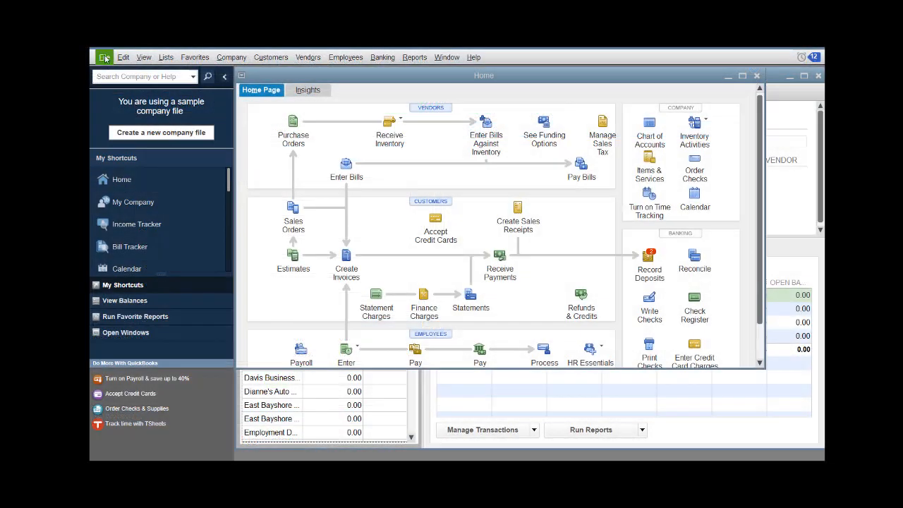
Update the docMgt QB Connector via Update Web Services, bringing in the 1,999.97 Dianne's Auto Shop bill.
{"action": "left_click", "coordinate": [104, 58]}
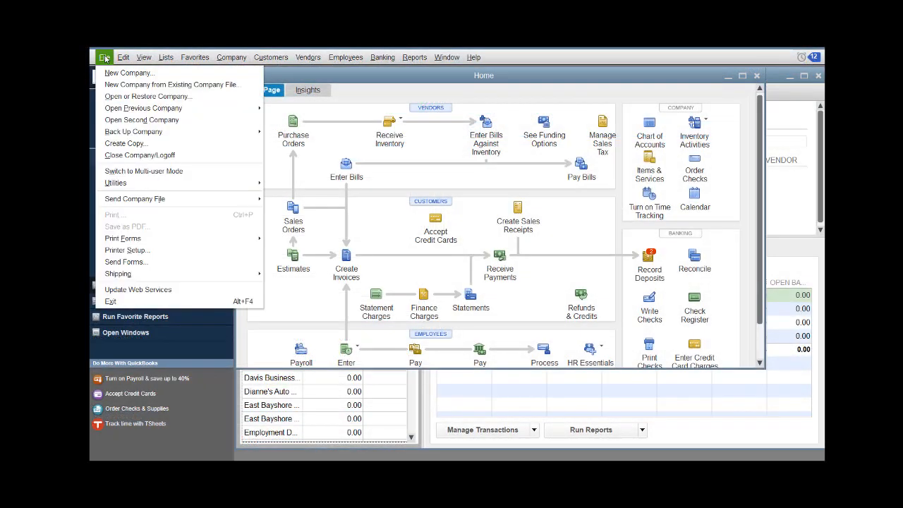
{"action": "left_click", "coordinate": [175, 289]}
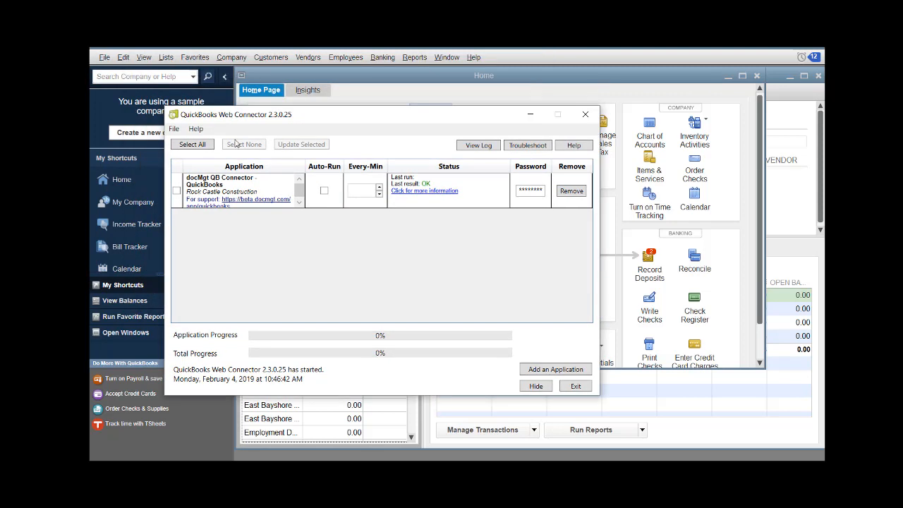
{"action": "left_click", "coordinate": [176, 191]}
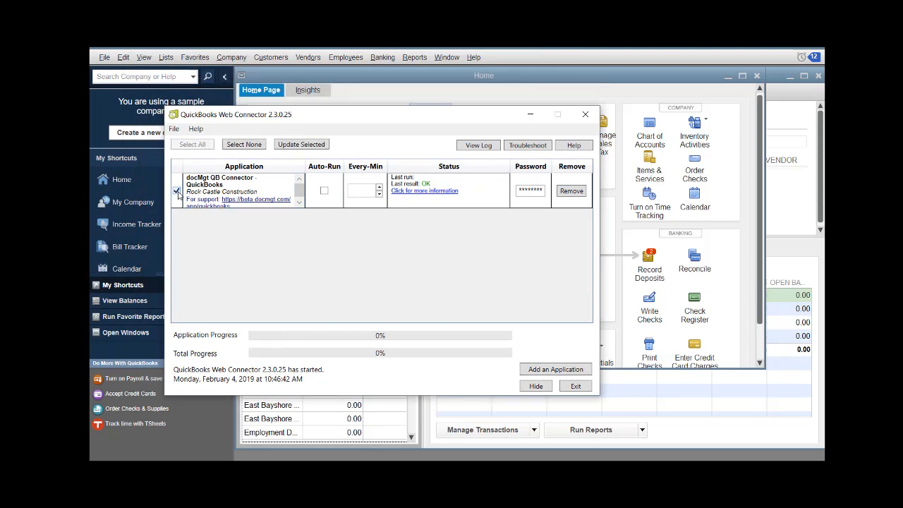
{"action": "left_click", "coordinate": [301, 144]}
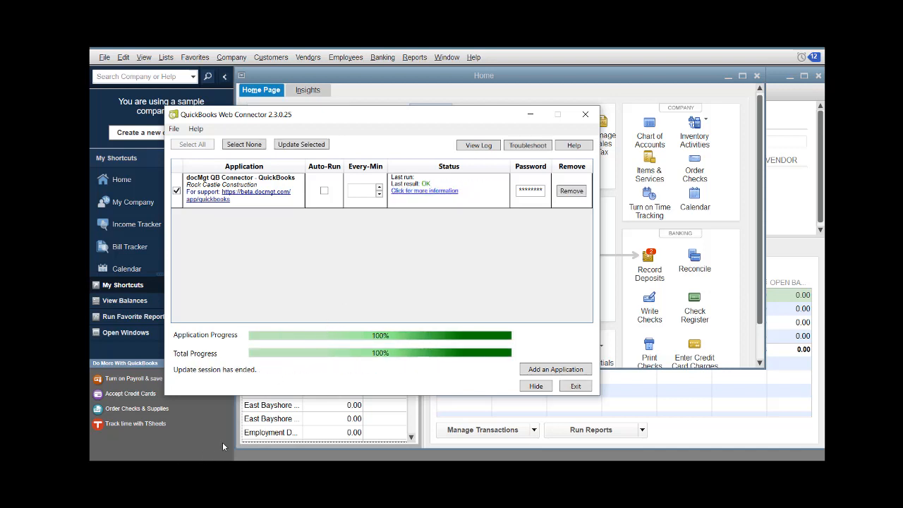
{"action": "left_click", "coordinate": [584, 114]}
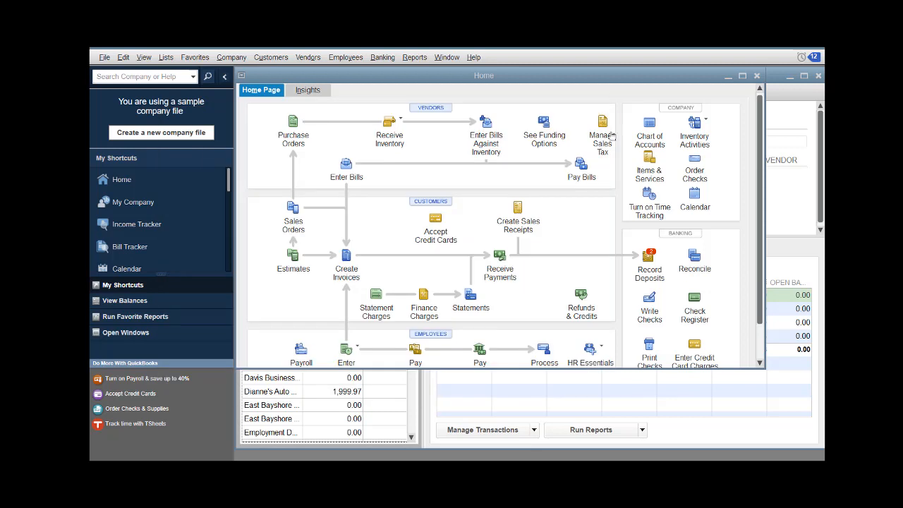
Pay the 1,999.97 Dianne's Auto Shop bill by check from 10100 Checking.
{"action": "left_click", "coordinate": [581, 165]}
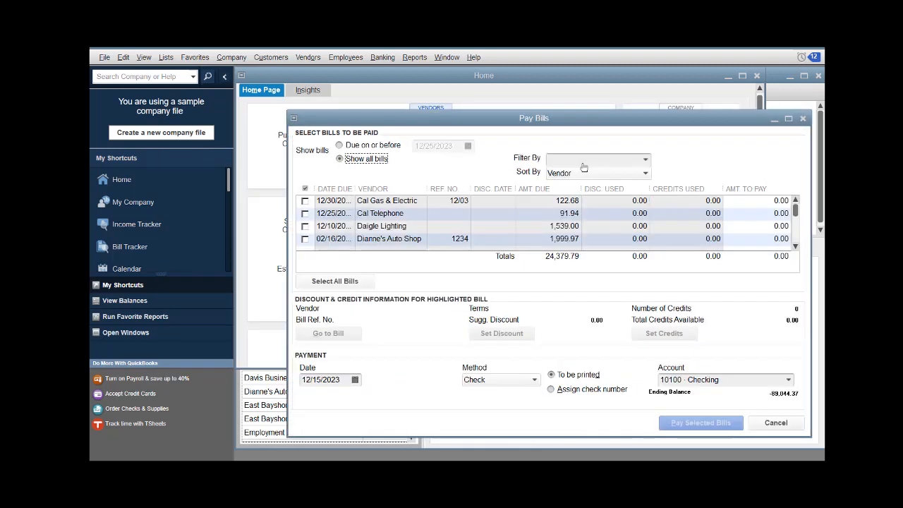
{"action": "left_click", "coordinate": [347, 243]}
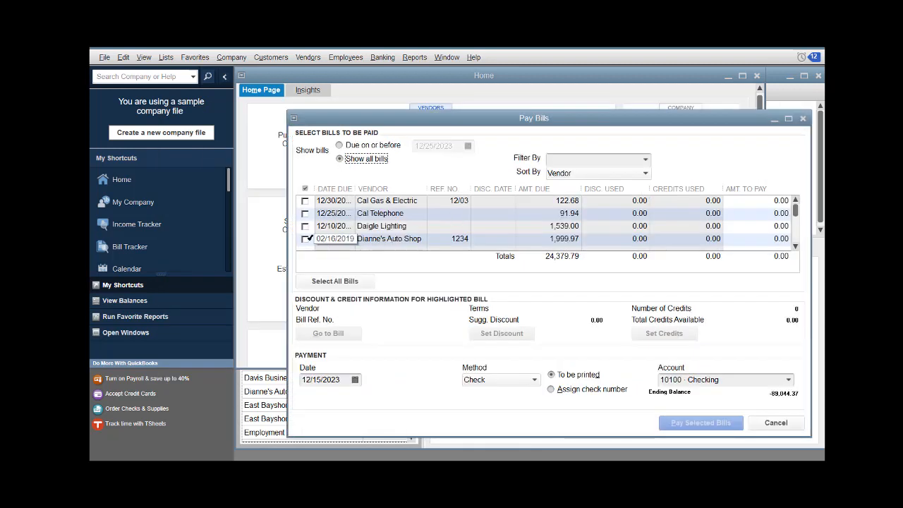
{"action": "left_click", "coordinate": [305, 240]}
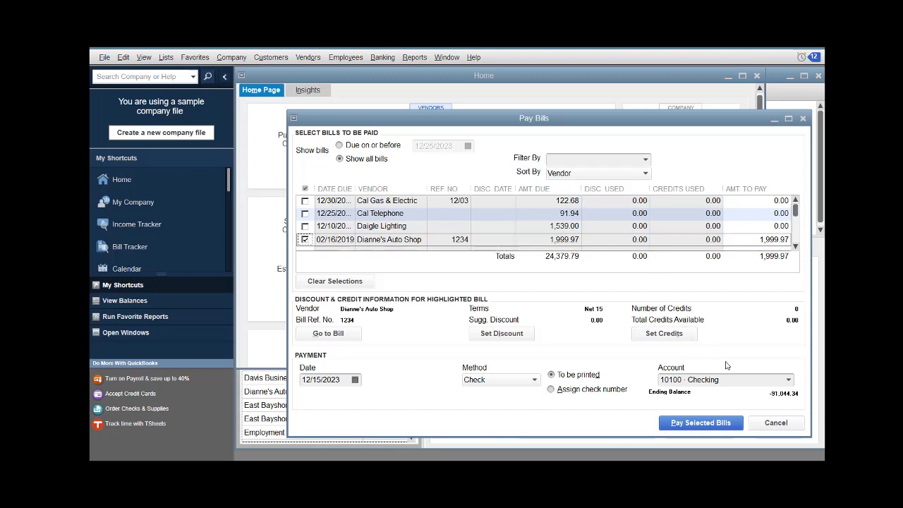
{"action": "left_click", "coordinate": [703, 423]}
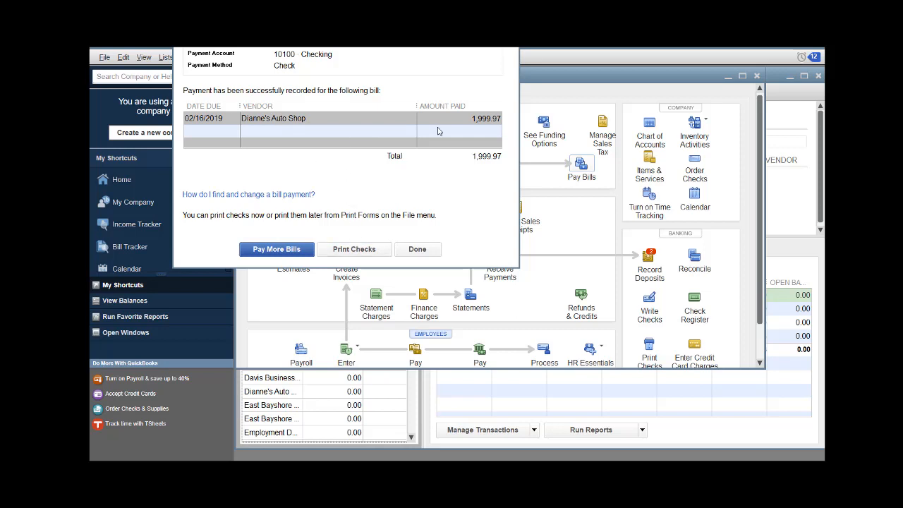
{"action": "left_click", "coordinate": [354, 249]}
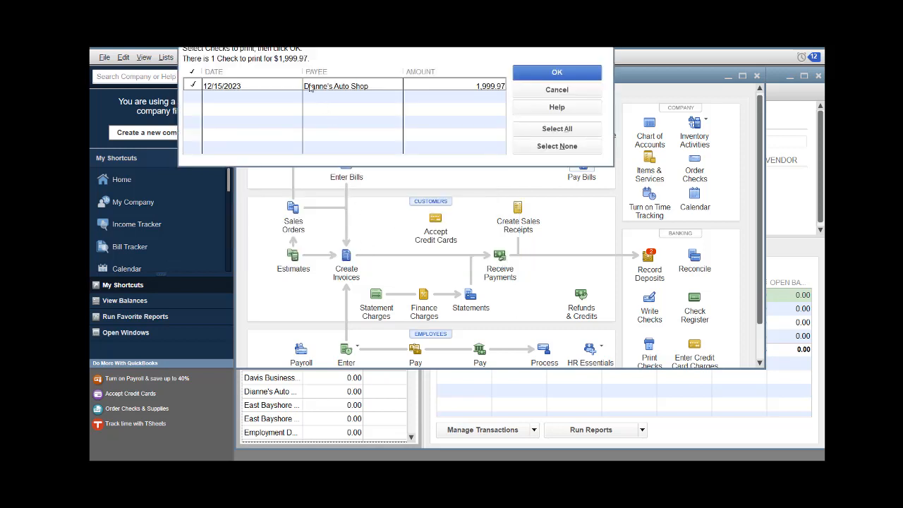
Print check 10093 for 1,999.97, saving the XPS output as 'test', and confirm it printed.
{"action": "left_click", "coordinate": [555, 73]}
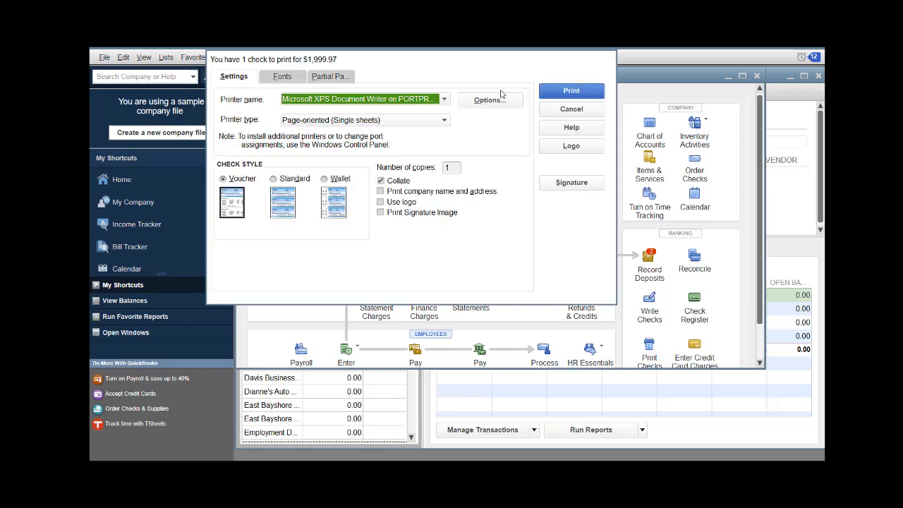
{"action": "left_click", "coordinate": [561, 94]}
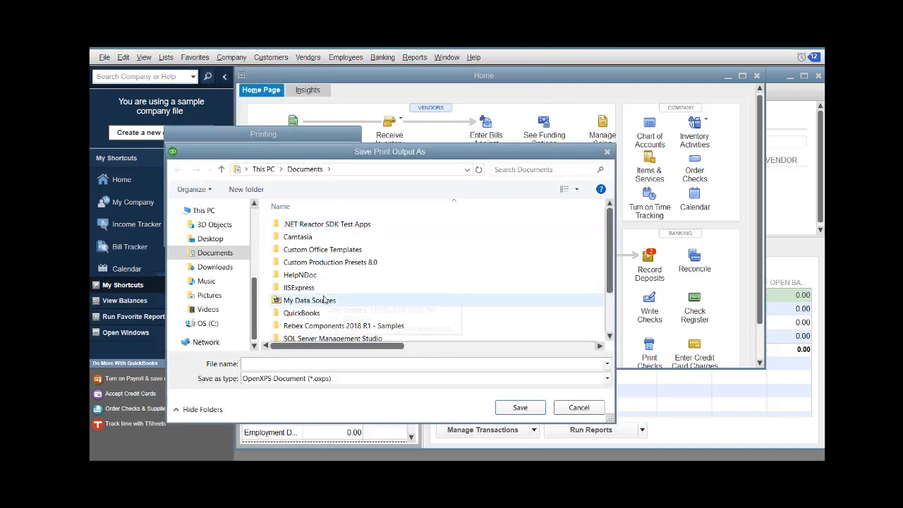
{"action": "type", "text": "test"}
{"action": "key", "text": "Return"}
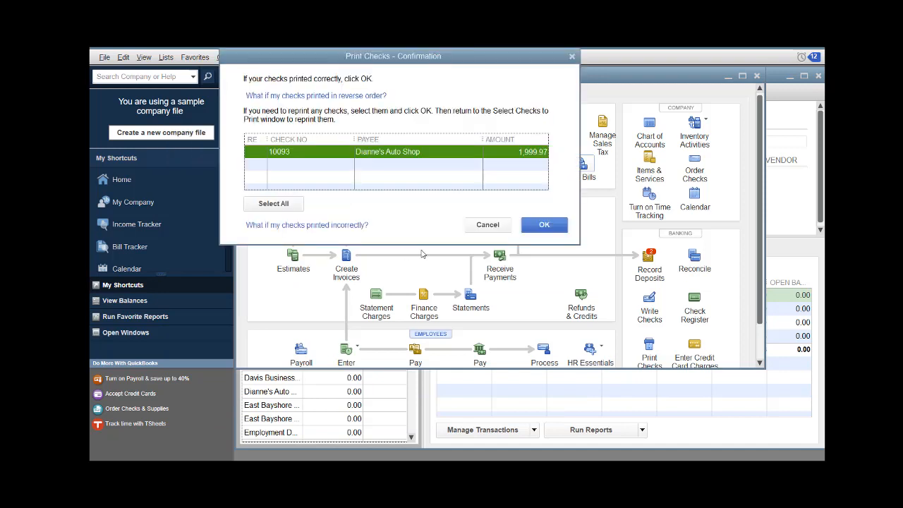
{"action": "left_click", "coordinate": [539, 224]}
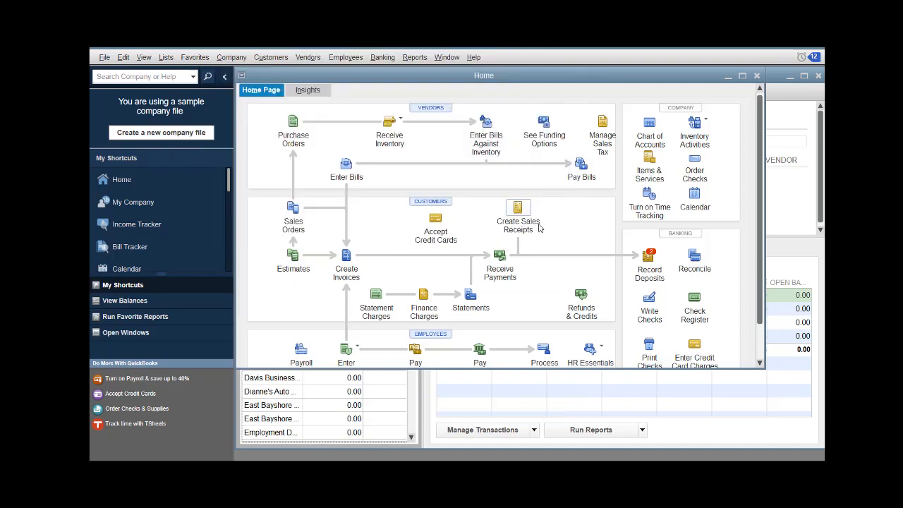
Resync the docMgt QB Connector to send the check payment back, then switch to the docMgt window.
{"action": "left_click", "coordinate": [105, 57]}
{"action": "left_click", "coordinate": [197, 289]}
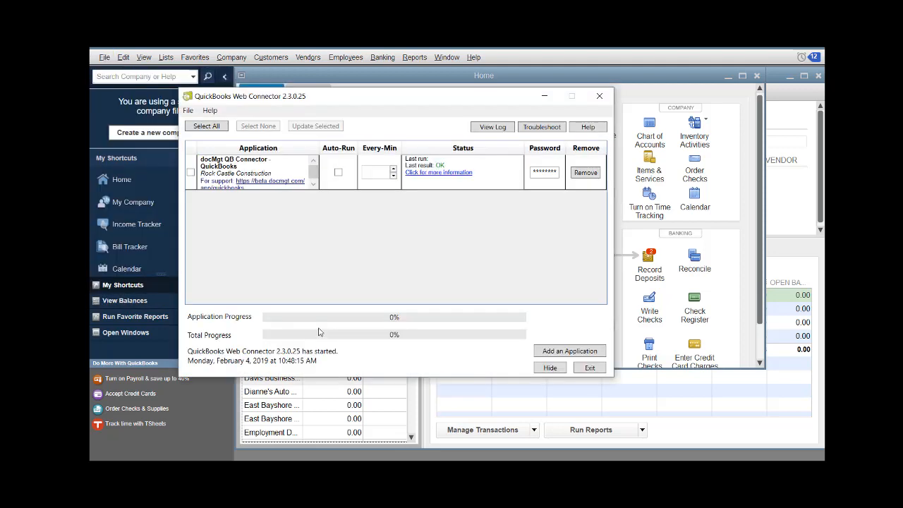
{"action": "left_click", "coordinate": [190, 172]}
{"action": "left_click", "coordinate": [310, 126]}
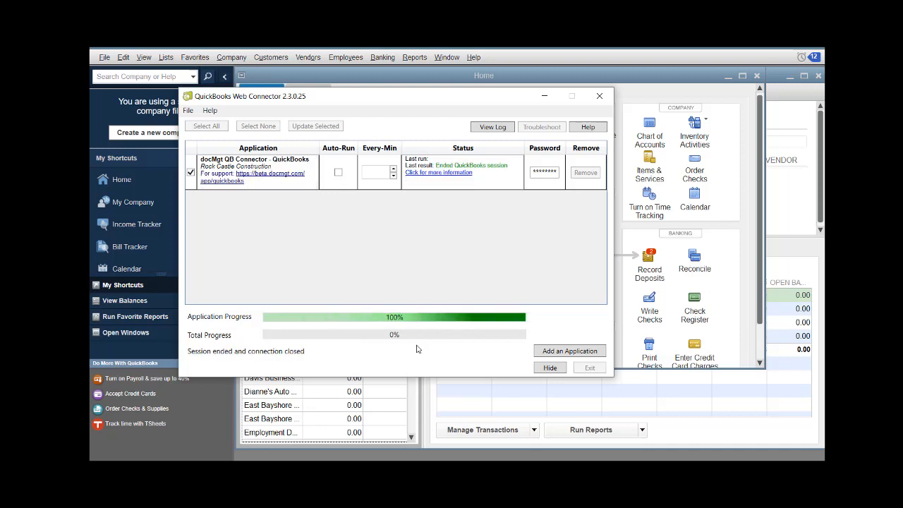
{"action": "left_click", "coordinate": [185, 468]}
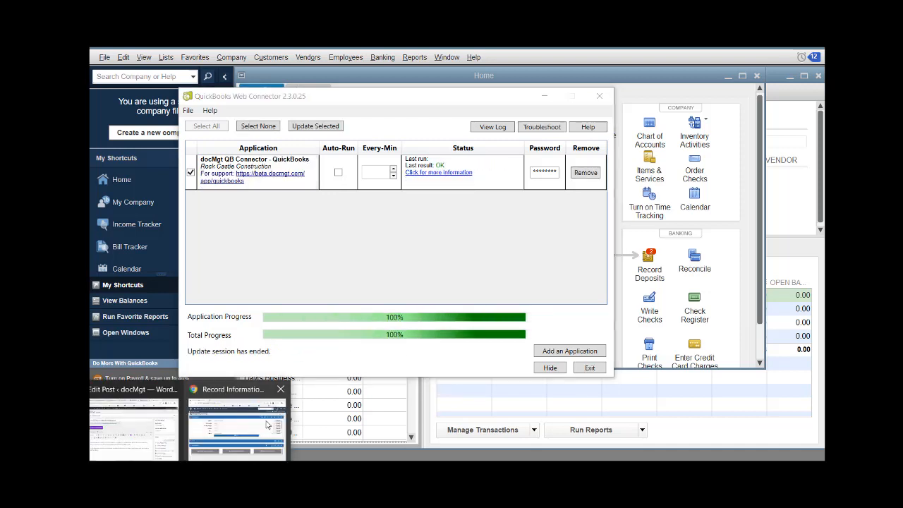
{"action": "left_click", "coordinate": [268, 418]}
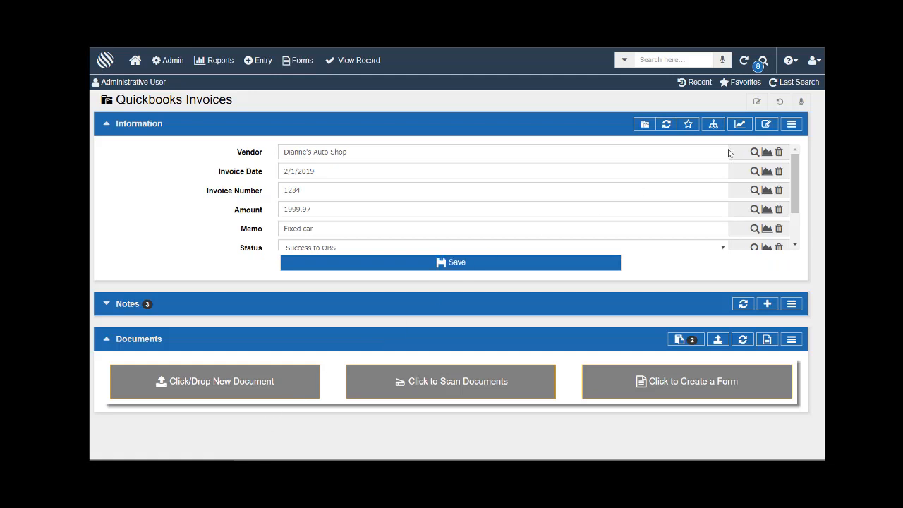
Refresh the invoice record and verify check number 10093 and check date 12/15/2023.
{"action": "left_click", "coordinate": [665, 124]}
{"action": "scroll", "coordinate": [367, 190], "scroll_direction": "down", "scroll_amount": 2}
{"action": "left_click_drag", "start_coordinate": [316, 218], "coordinate": [266, 221]}
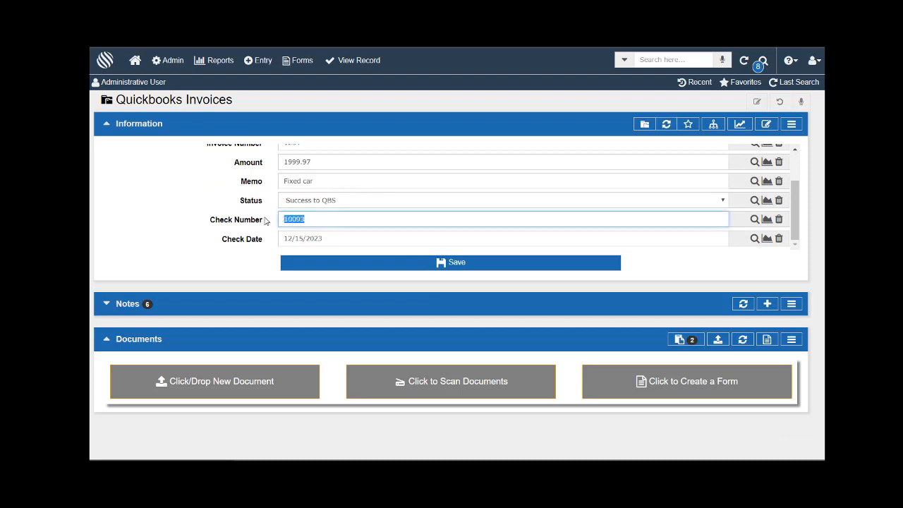
{"action": "left_click_drag", "start_coordinate": [334, 240], "coordinate": [271, 233]}
{"action": "left_click", "coordinate": [238, 234]}
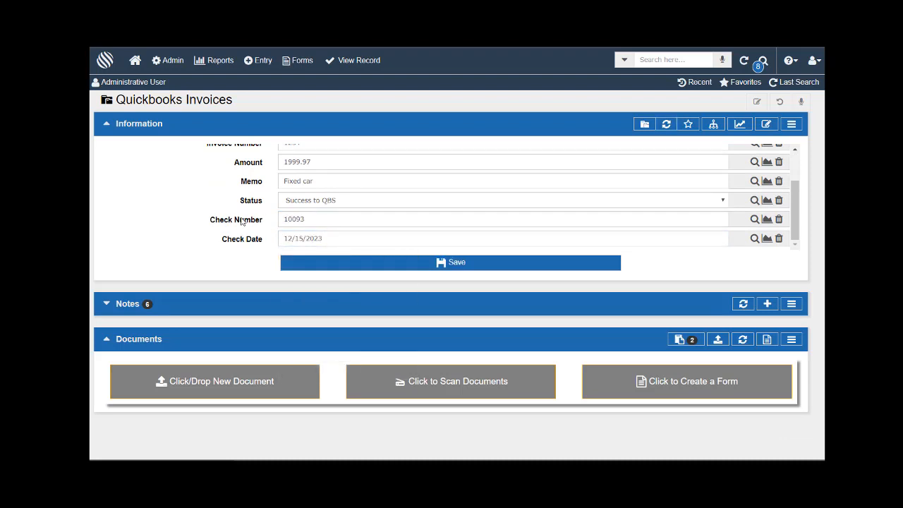
{"action": "scroll", "coordinate": [371, 188], "scroll_direction": "up", "scroll_amount": 2}
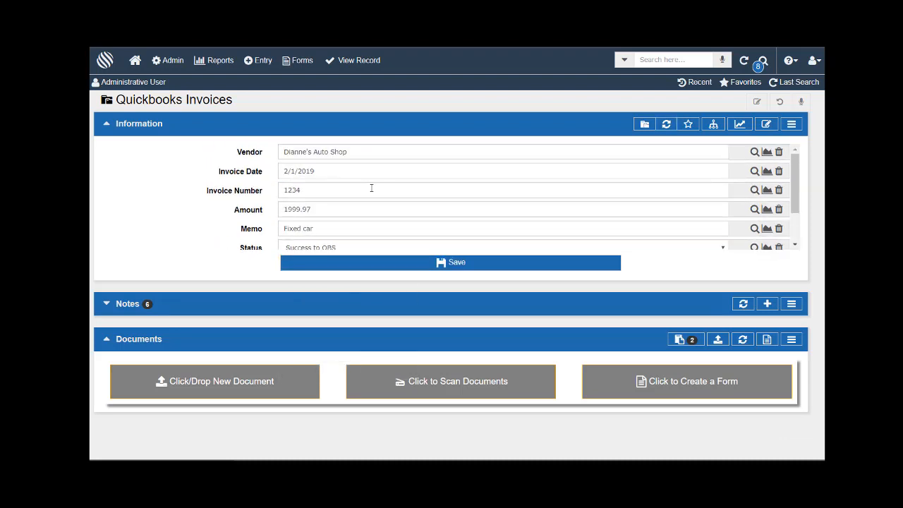
{"action": "scroll", "coordinate": [371, 187], "scroll_direction": "down", "scroll_amount": 2}
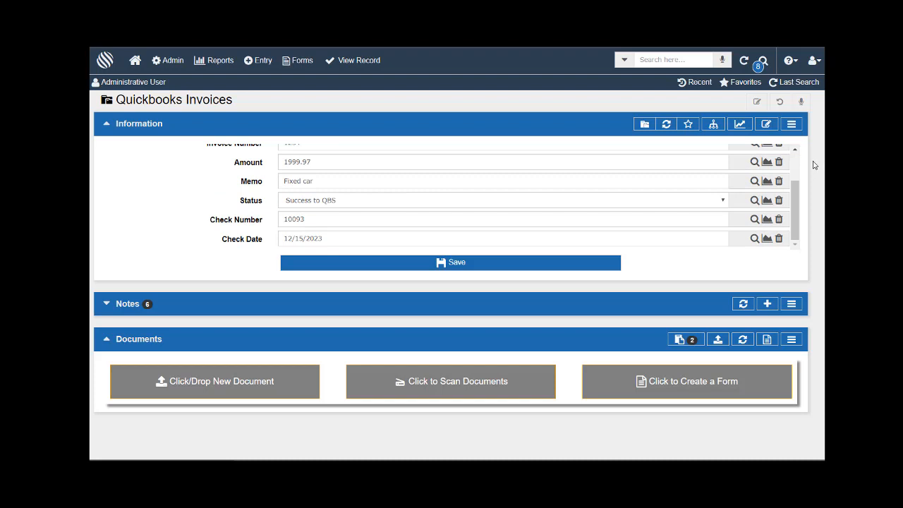